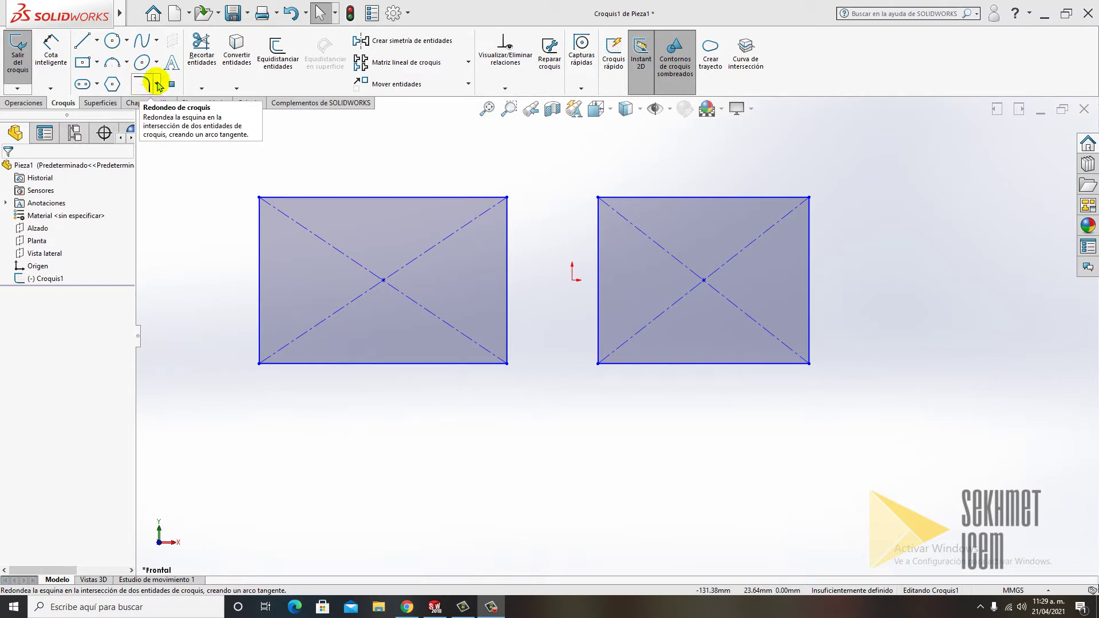
Step: Apply 10 mm sketch fillets to the two upper corners of the left rectangle
click(157, 85)
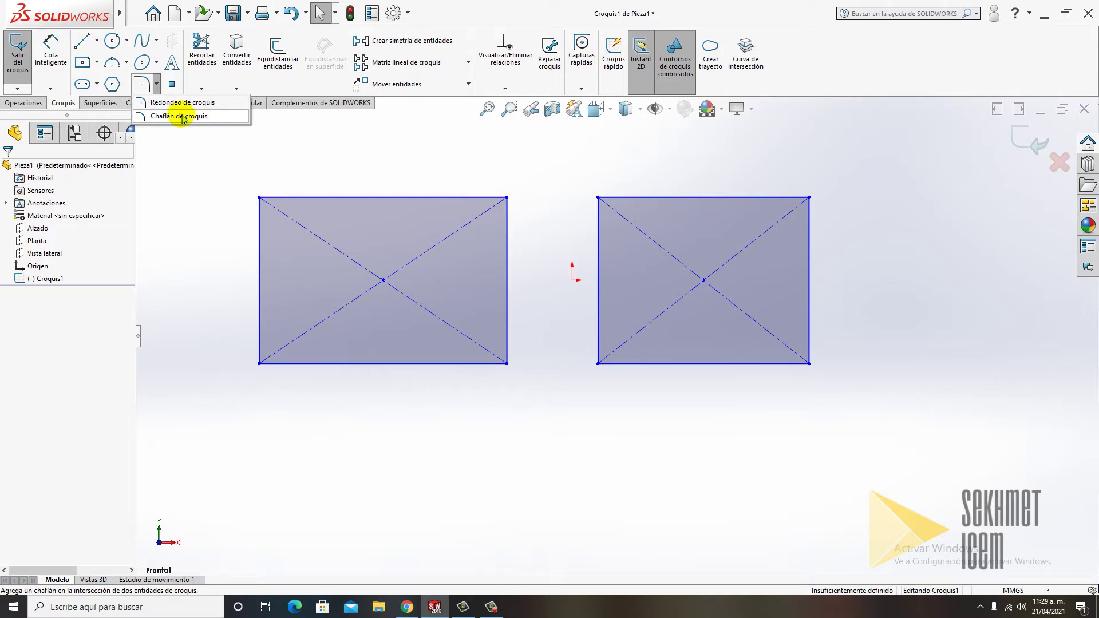
click(140, 86)
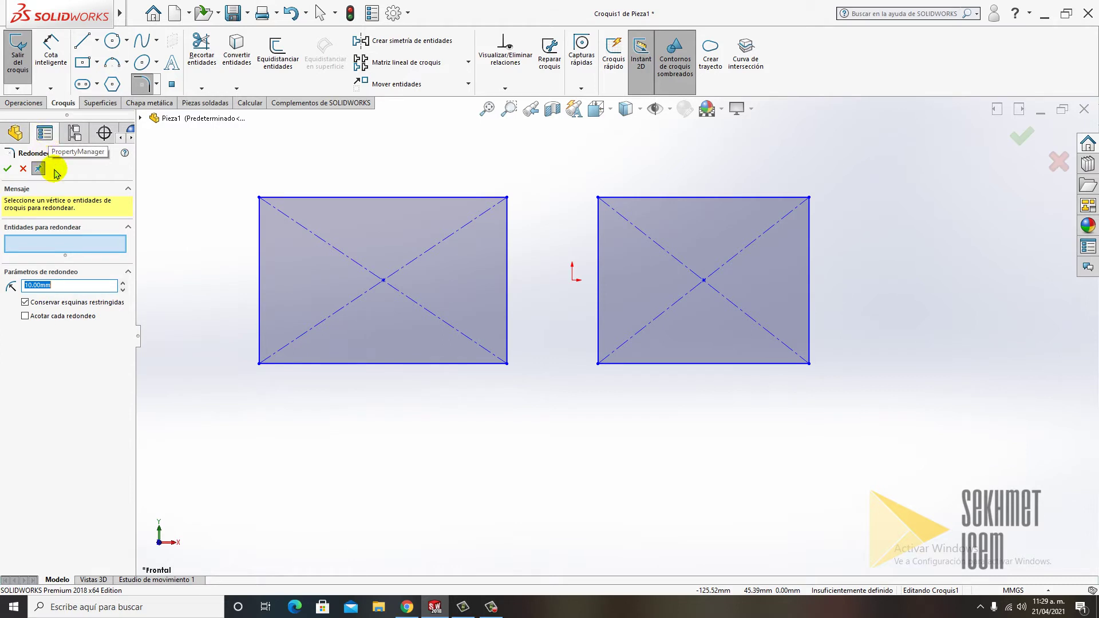
drag(142, 168, 169, 166)
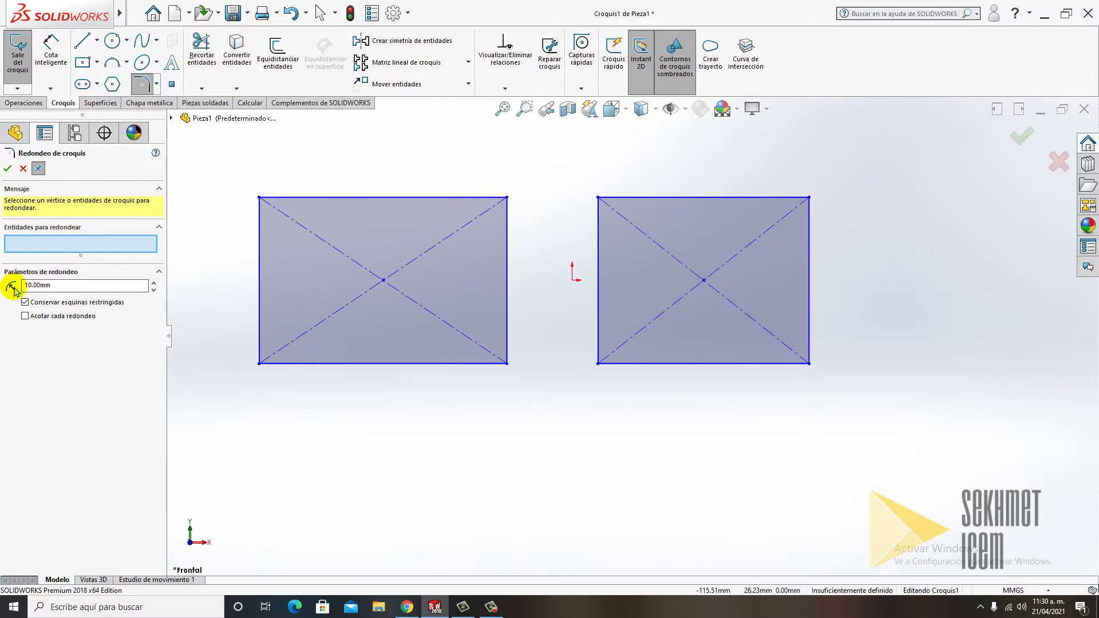
double_click(38, 285)
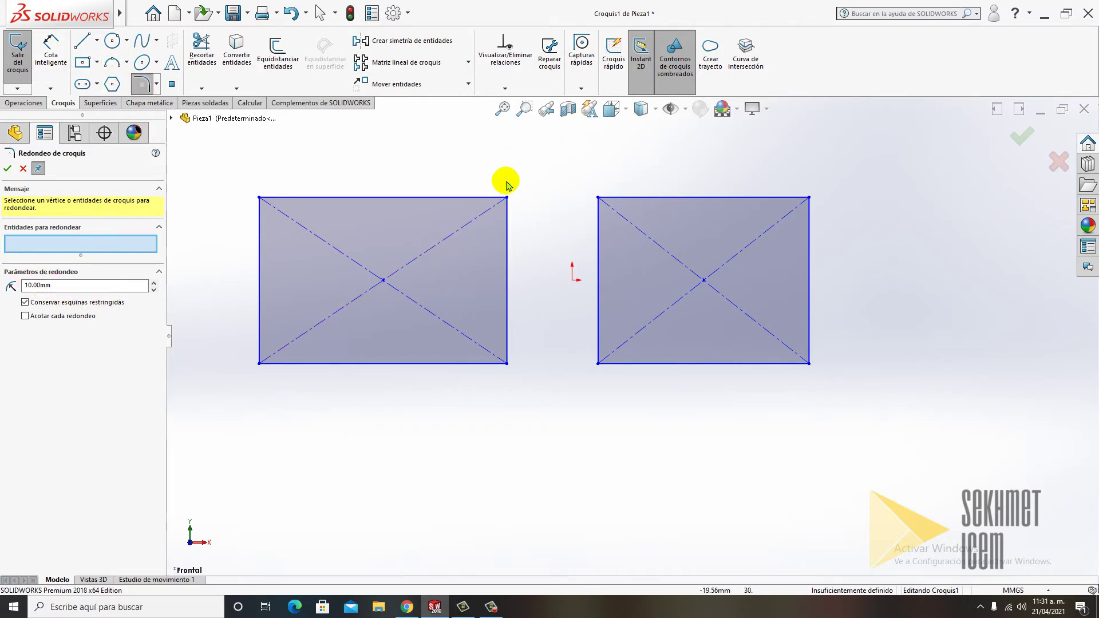
click(507, 199)
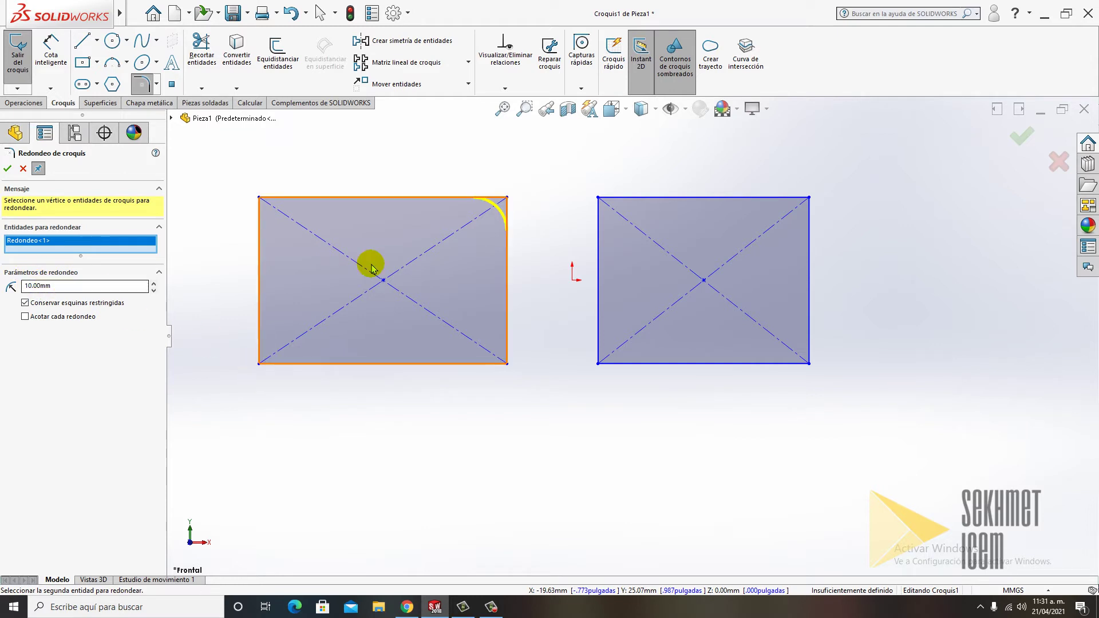
click(285, 199)
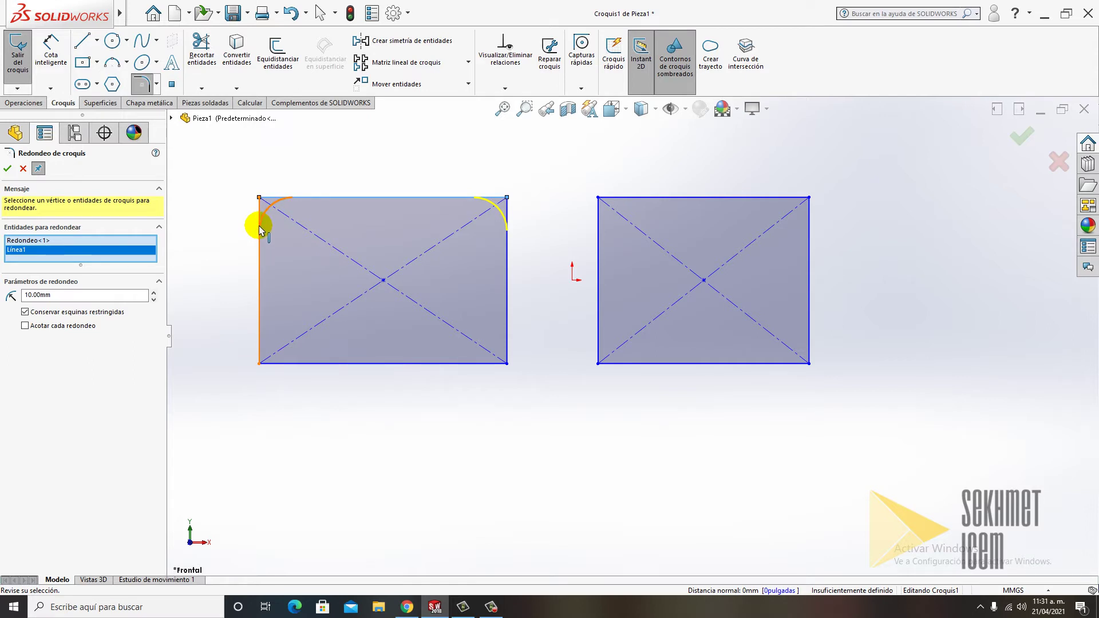
click(260, 228)
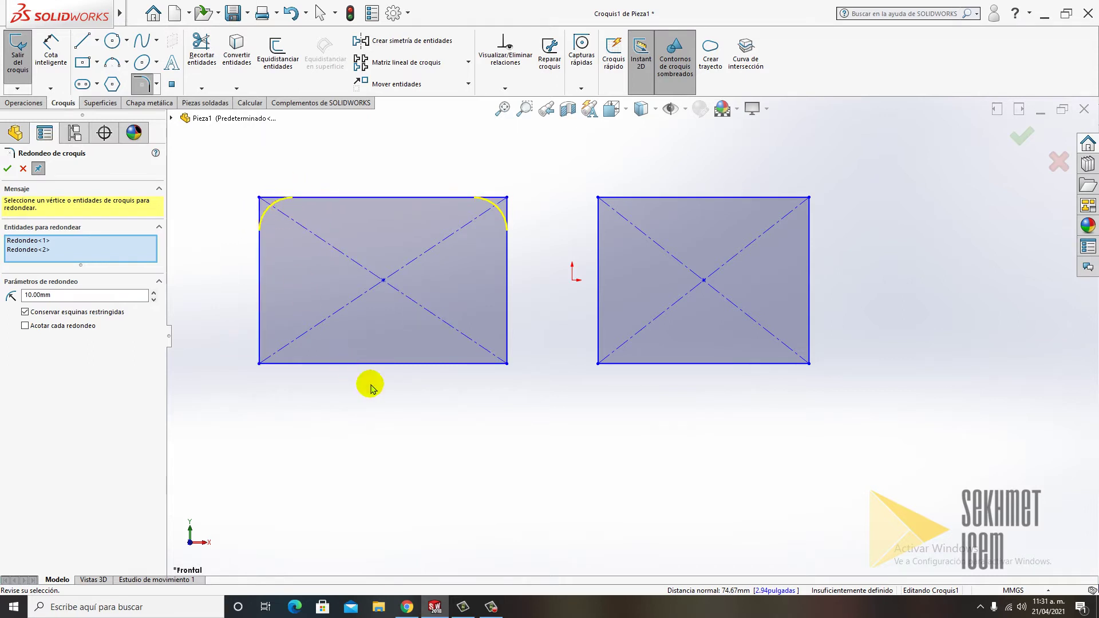
click(8, 170)
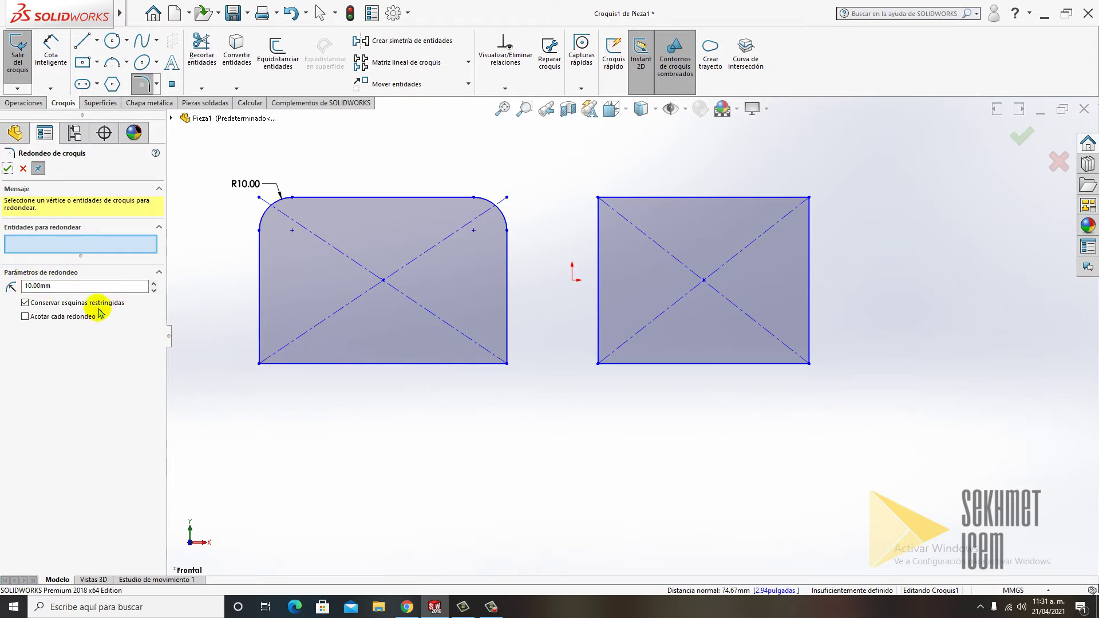
Step: Apply a 15 mm sketch fillet to the lower-left corner of the left rectangle
double_click(70, 291)
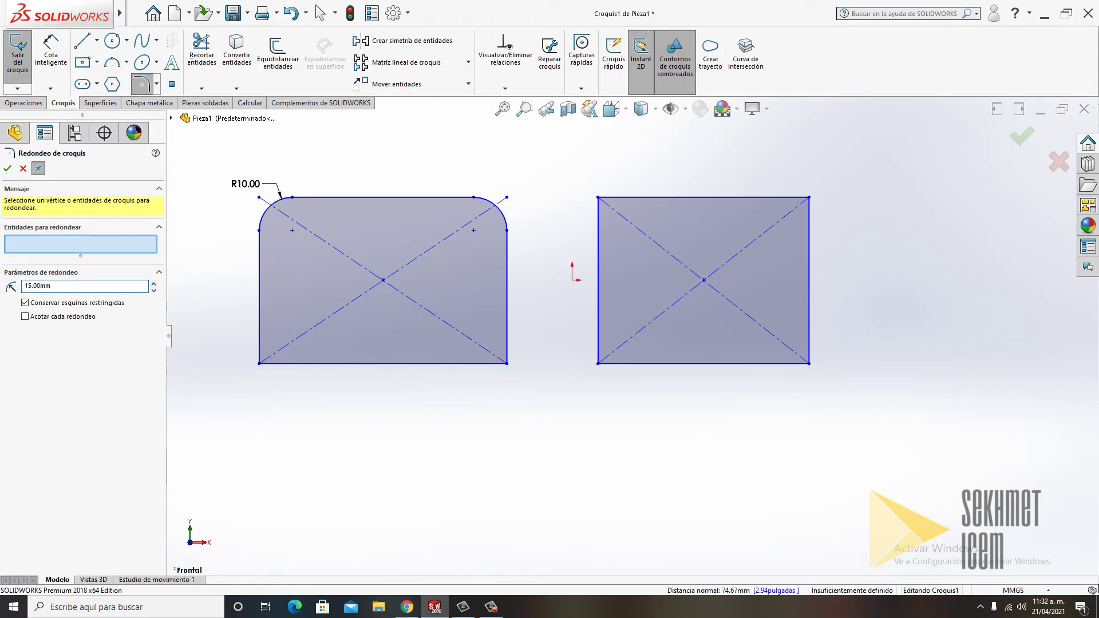
click(259, 364)
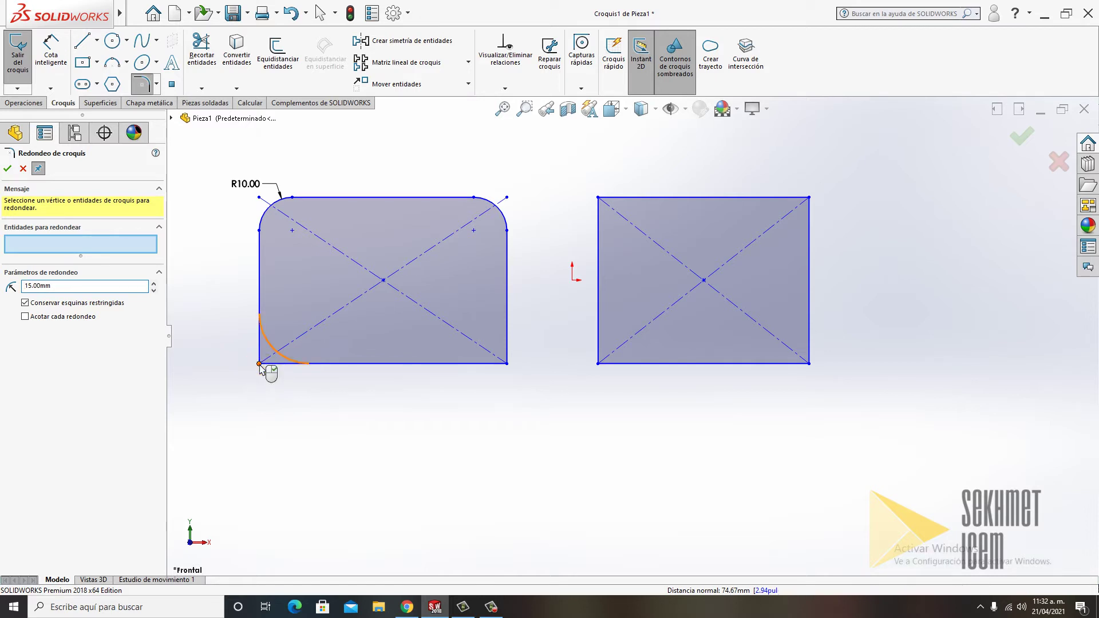
click(8, 168)
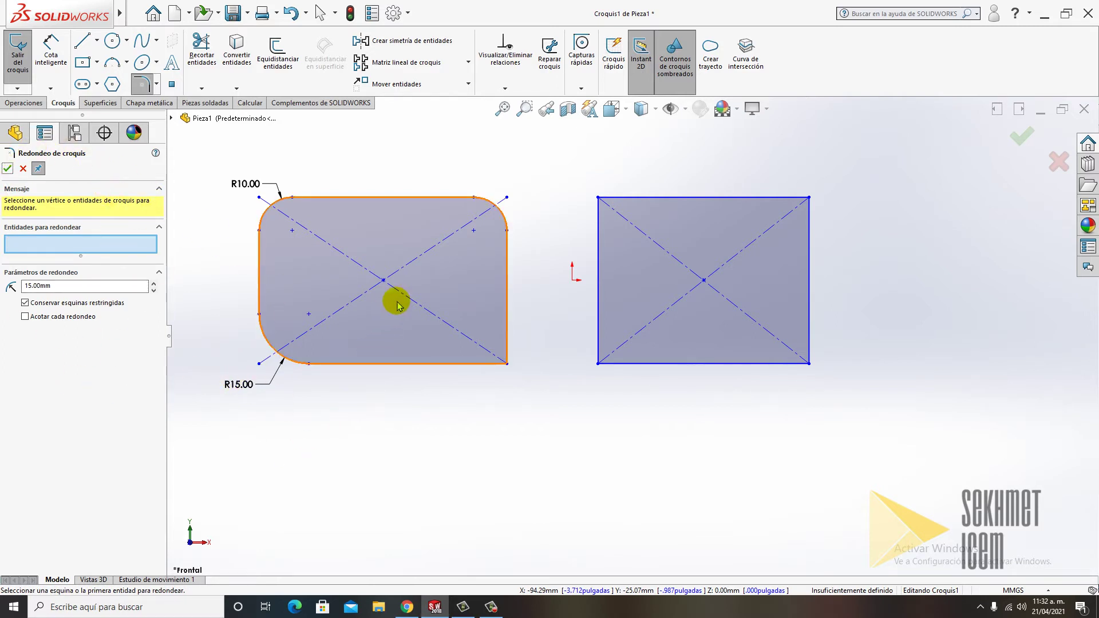
Step: Apply a 20 mm sketch fillet to the lower-right corner of the left rectangle and end the fillet command
double_click(64, 291)
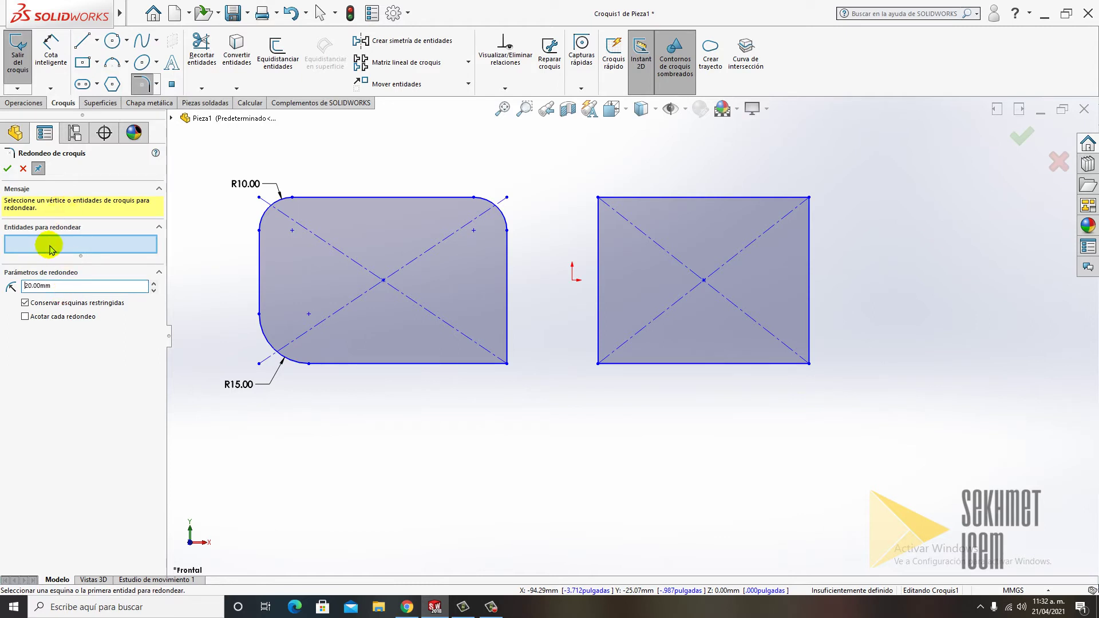
click(507, 364)
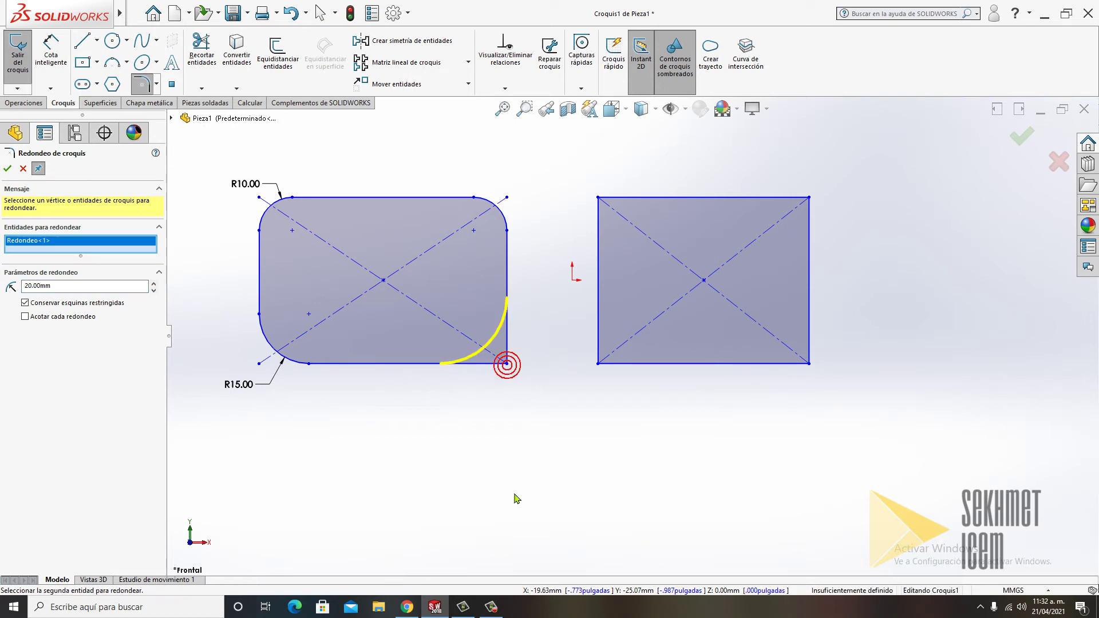
click(7, 170)
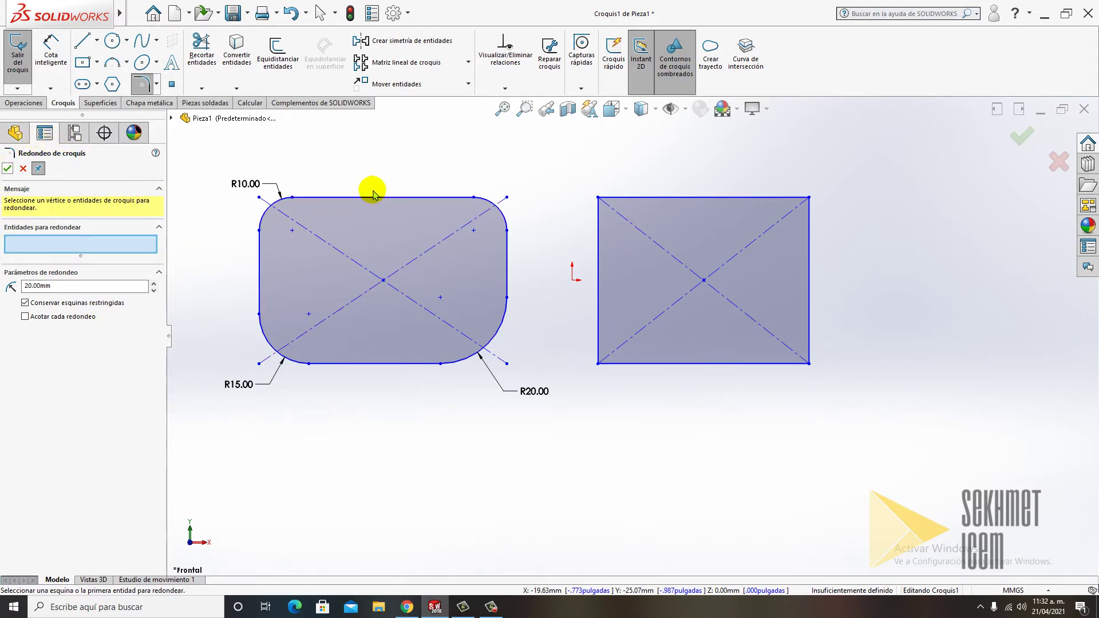
key(Escape)
Step: Add an angle-distance sketch chamfer of 10 mm at 45° to the upper-left corner of the right rectangle
scroll(629, 338, up, 1)
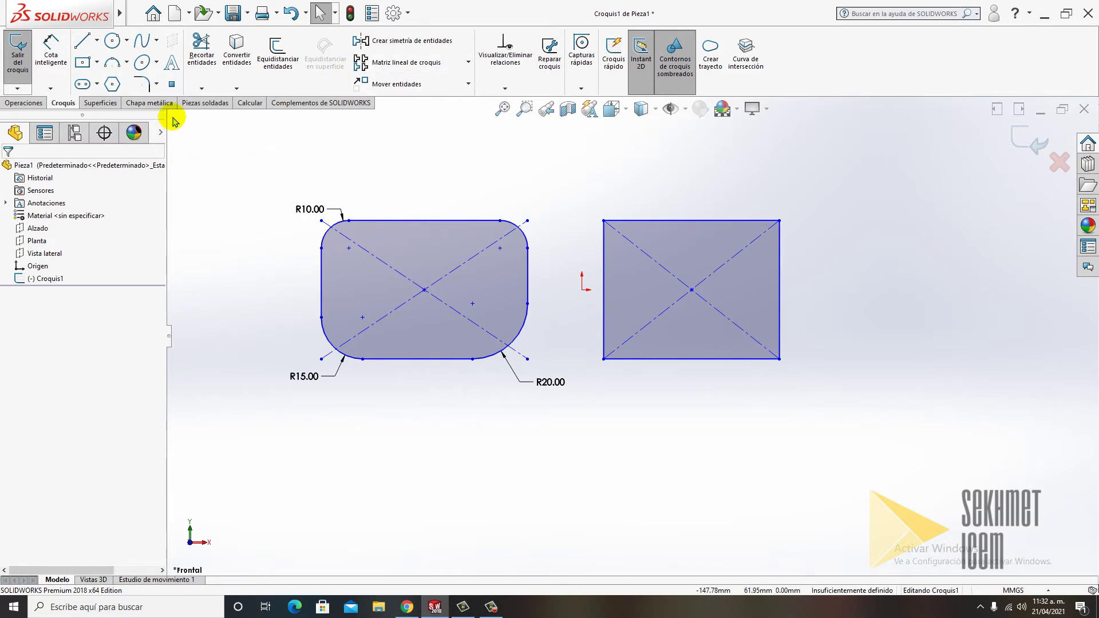
click(158, 85)
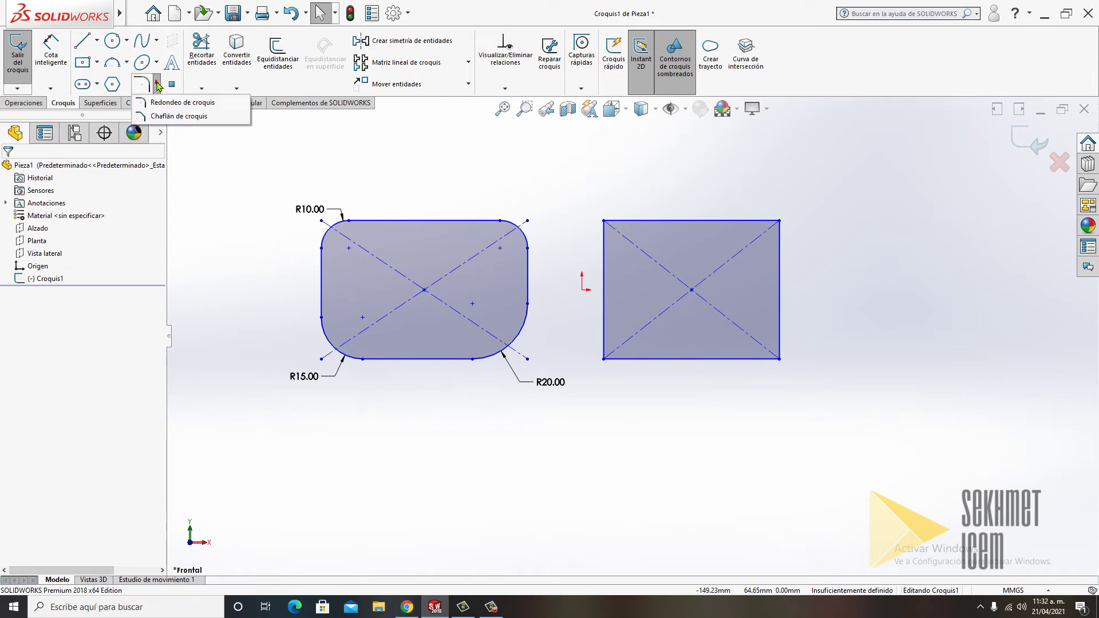
click(157, 118)
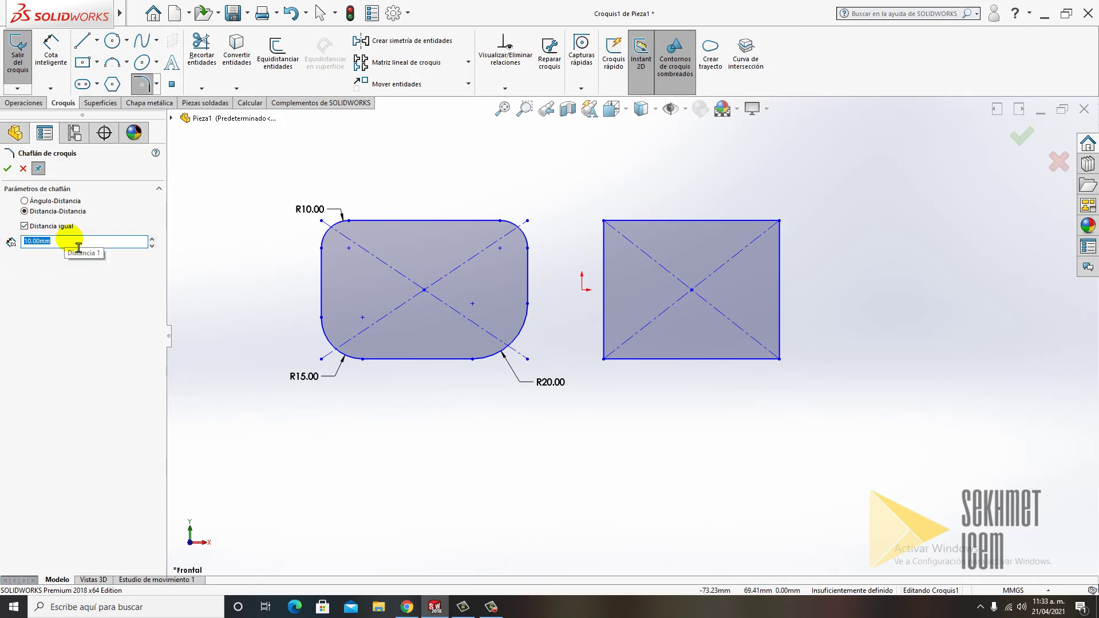
click(24, 202)
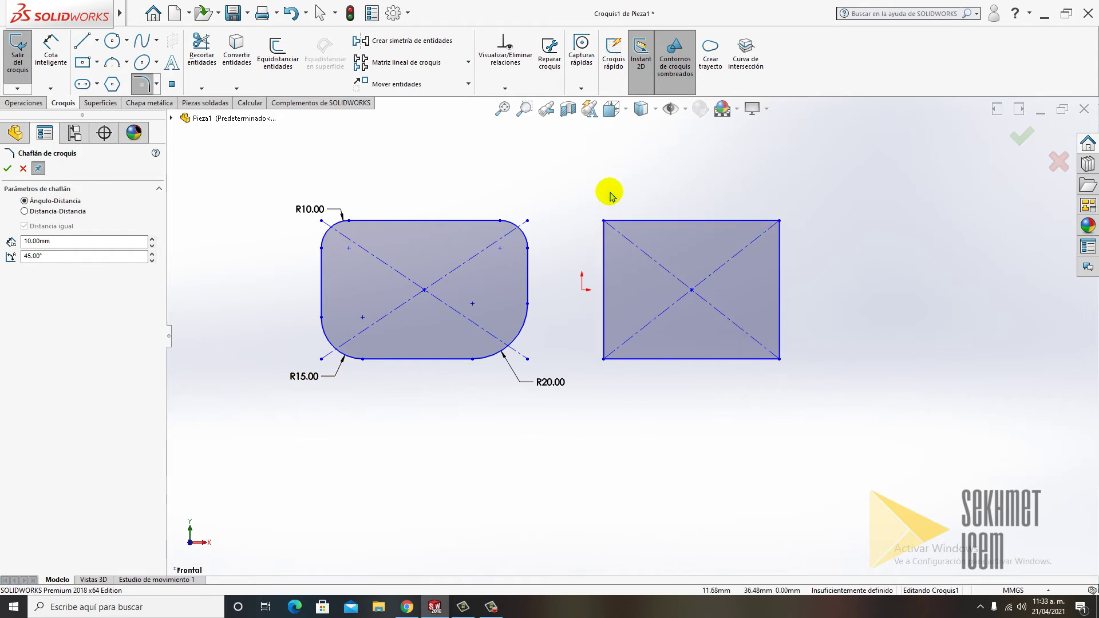
scroll(704, 254, down, 2)
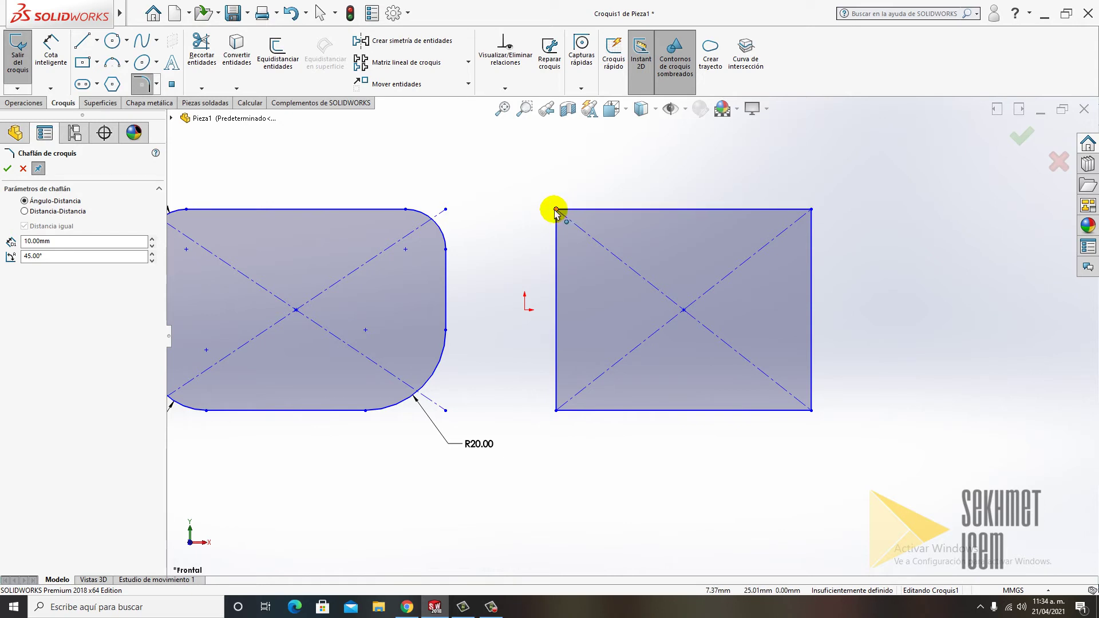
click(594, 214)
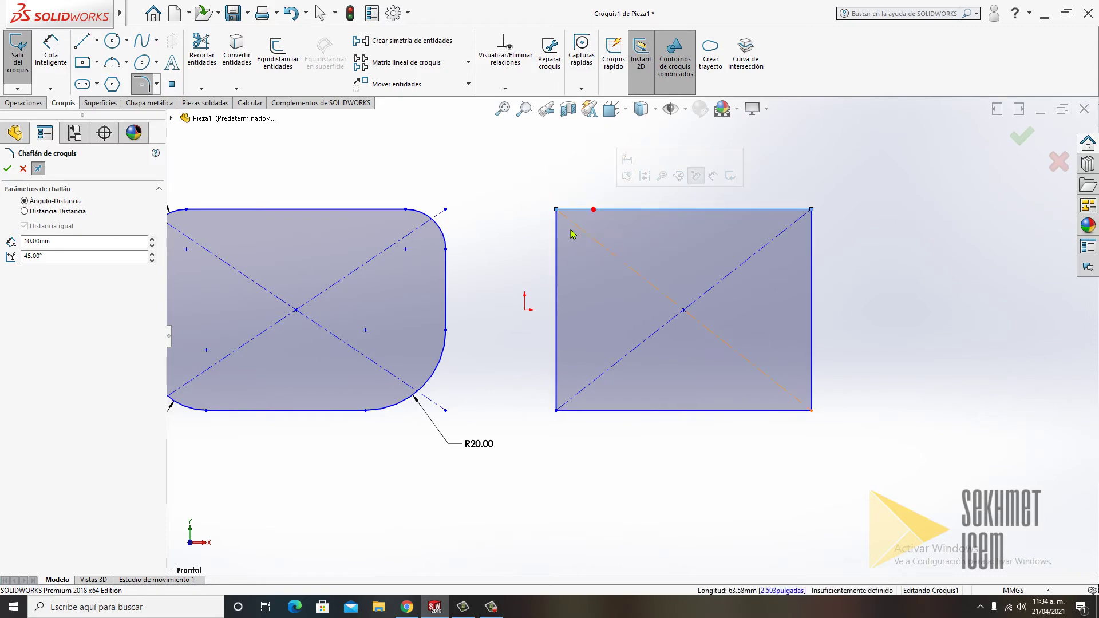
click(559, 243)
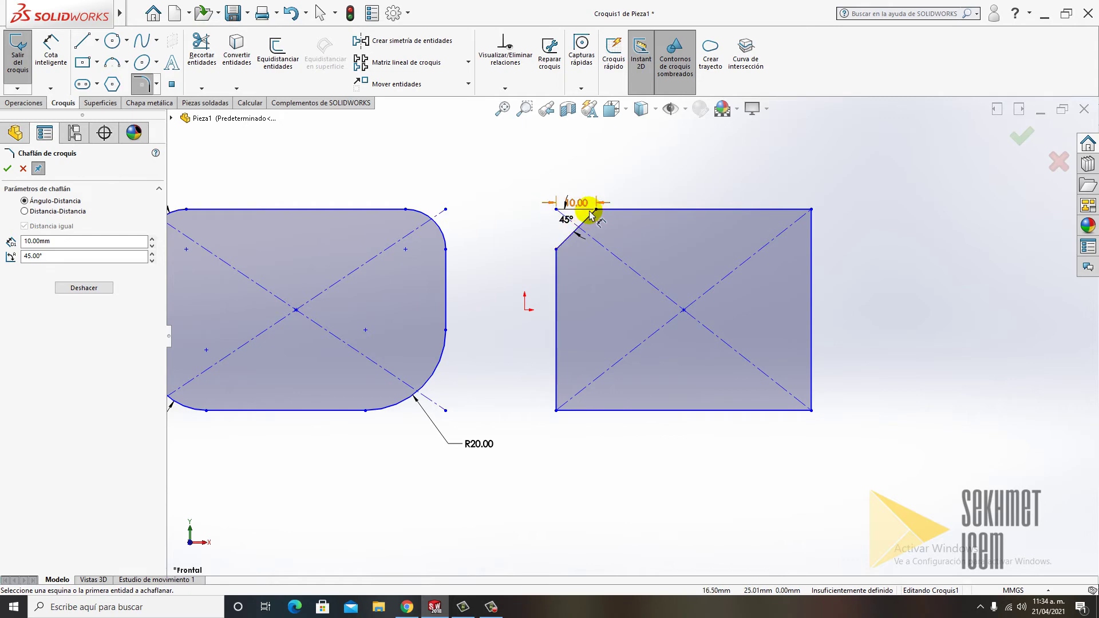
scroll(596, 221, down, 4)
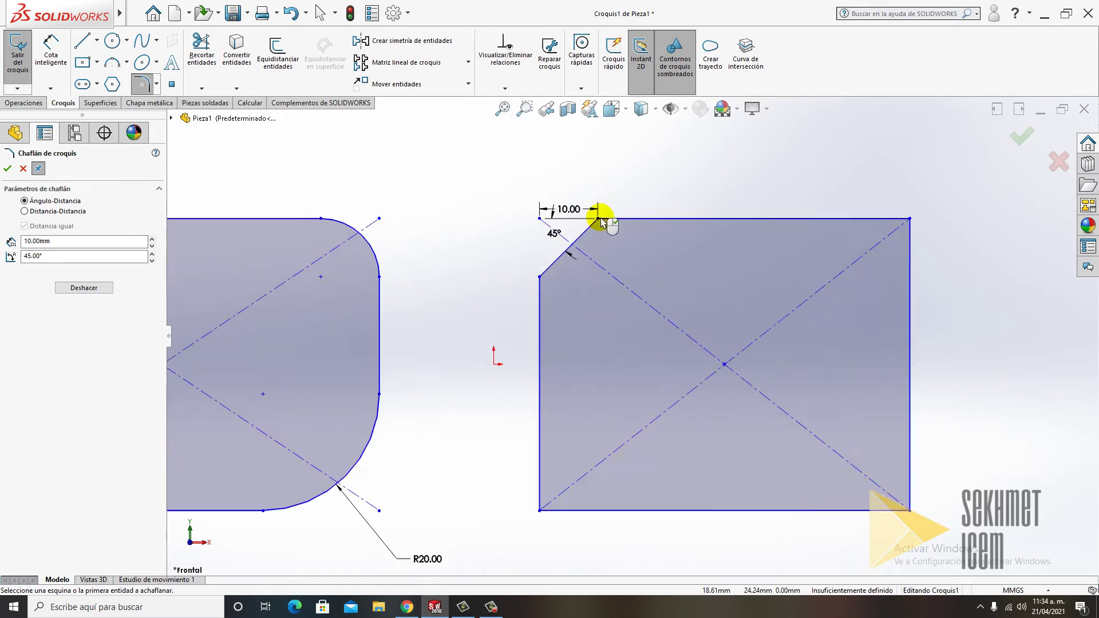
scroll(664, 306, up, 3)
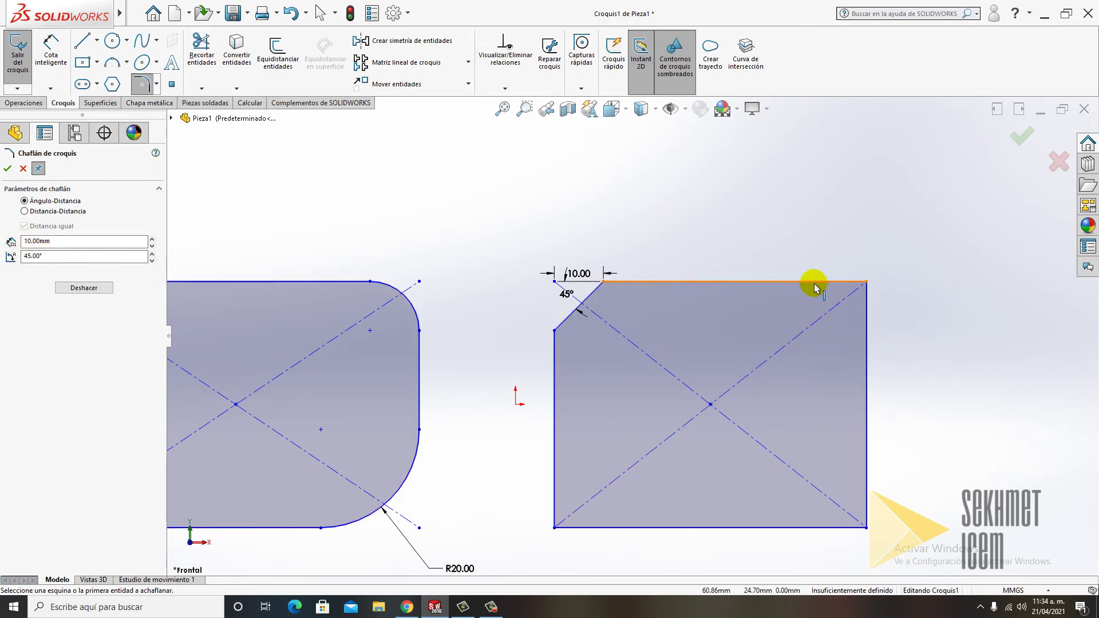
Step: Chamfer the right rectangle's upper-right corner by 20 mm at 30° and move its distance and angle dimensions clear of the shape
scroll(874, 328, up, 2)
scroll(922, 412, down, 1)
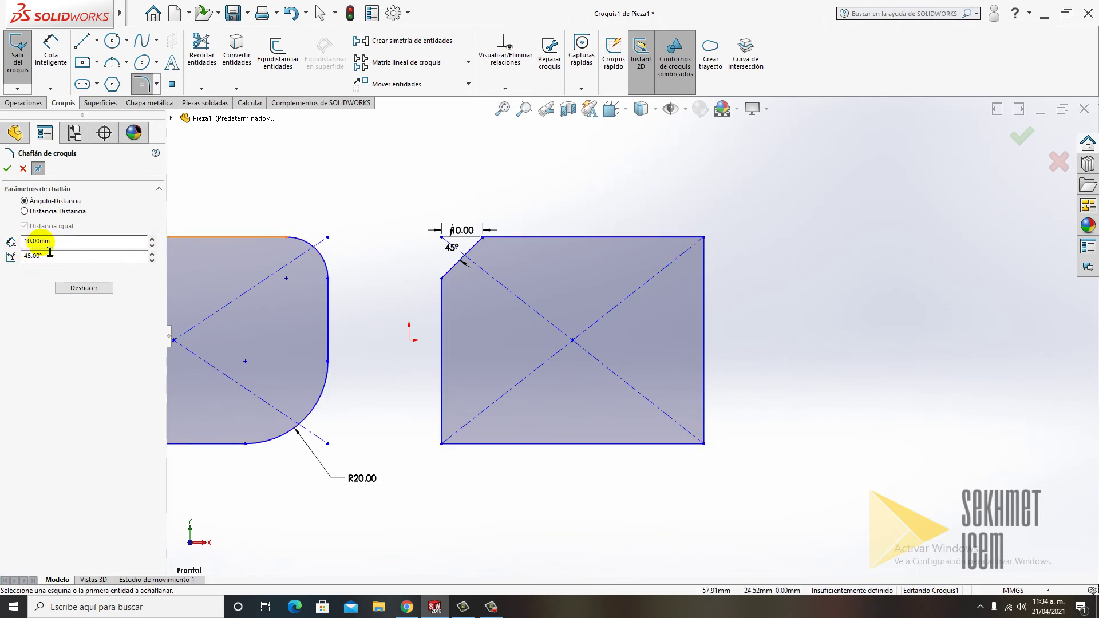
click(72, 243)
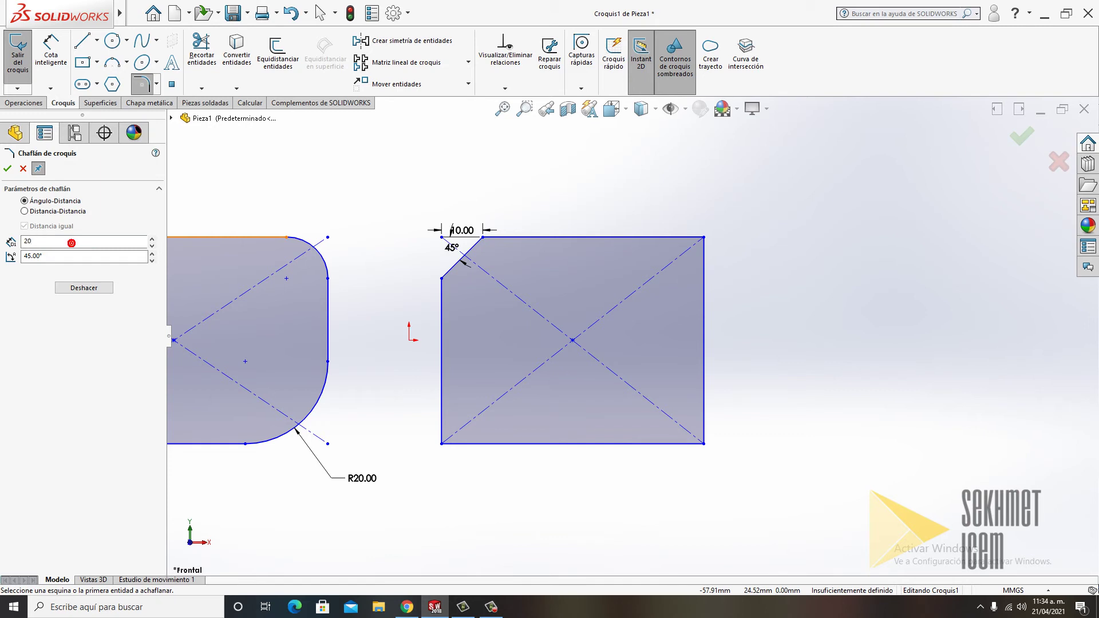
click(72, 243)
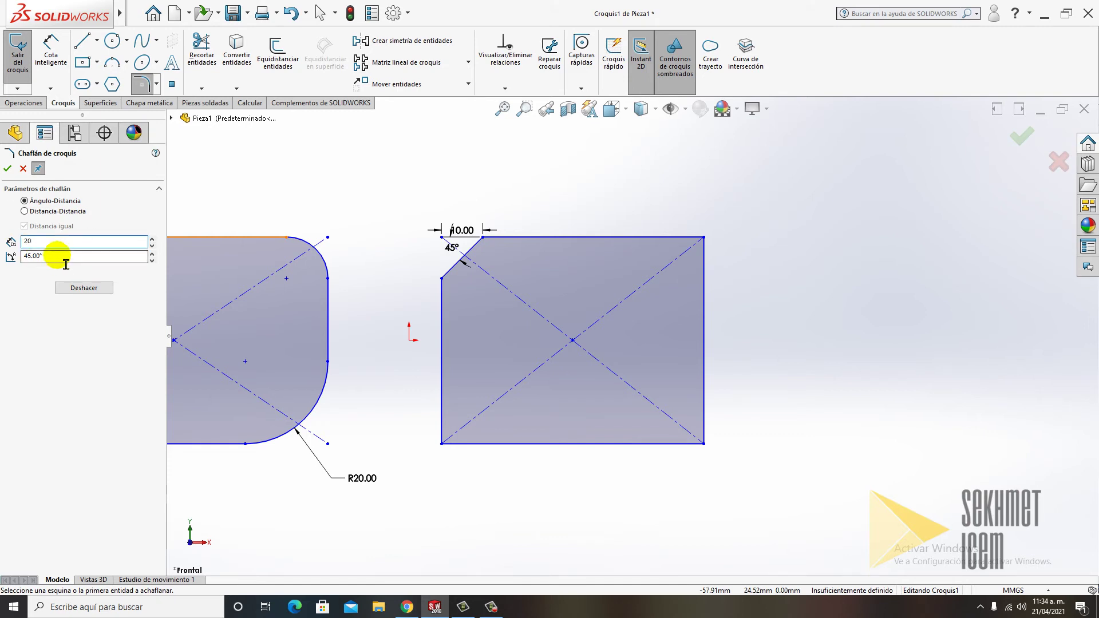
click(57, 255)
text(30)
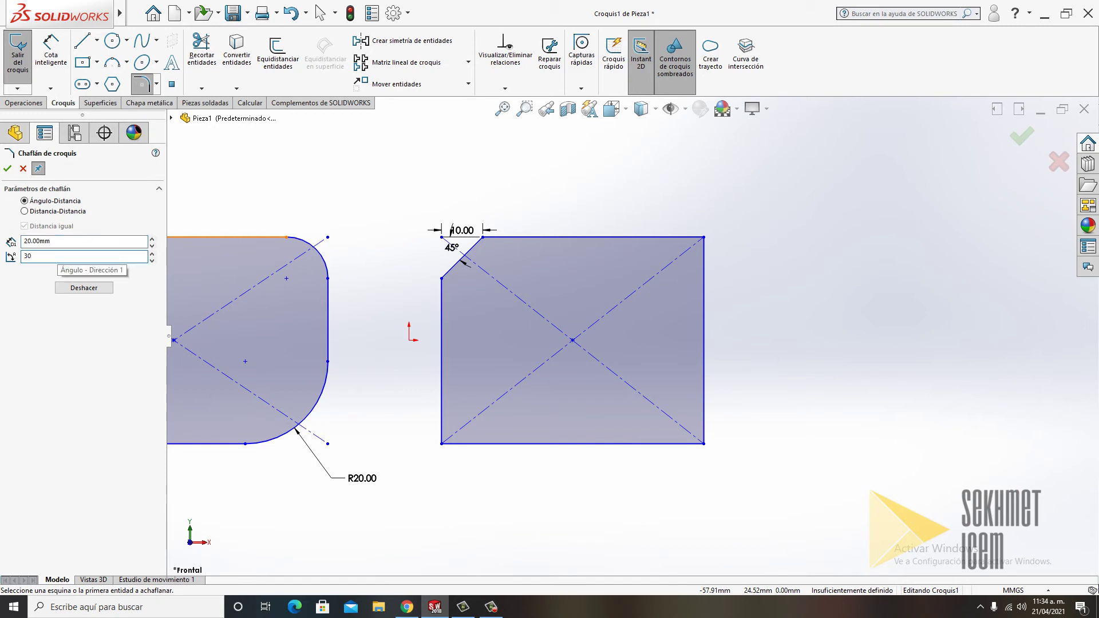
click(57, 256)
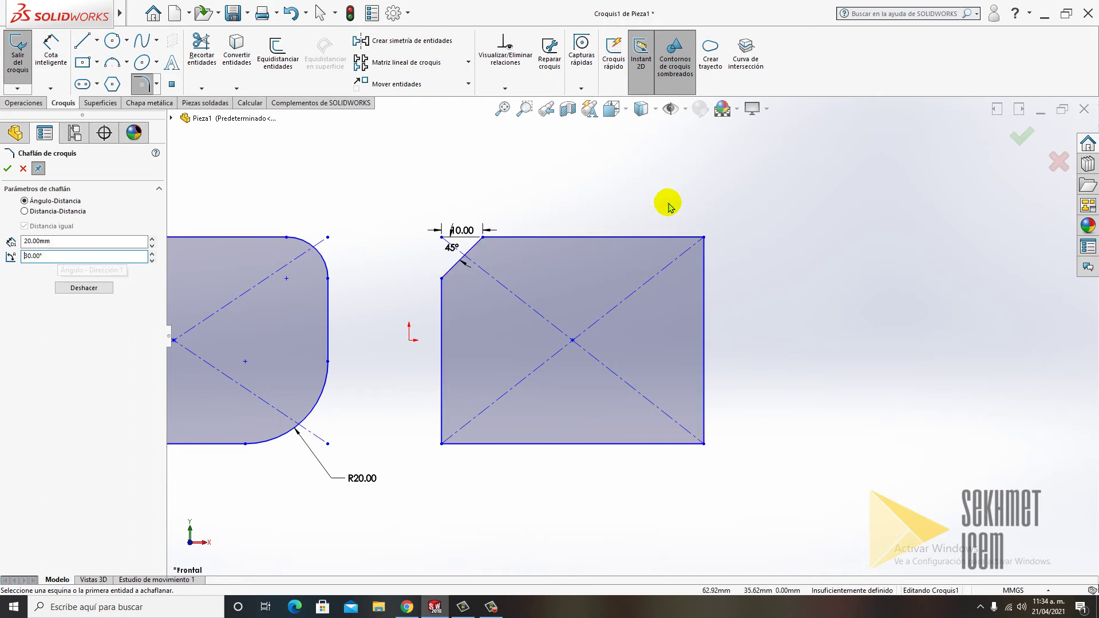
click(663, 237)
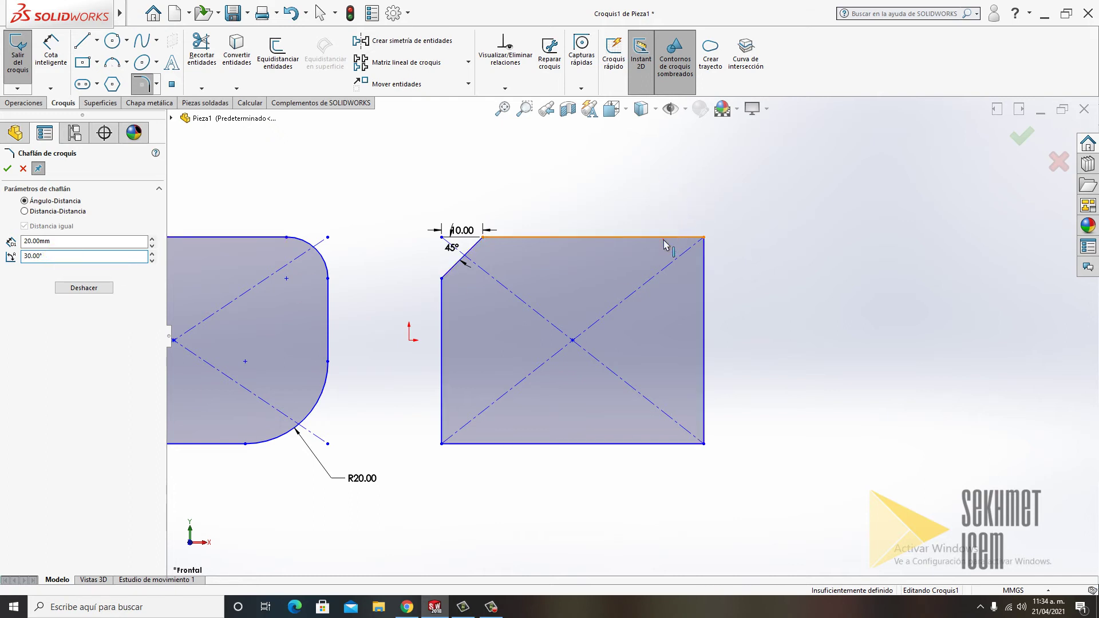
click(705, 275)
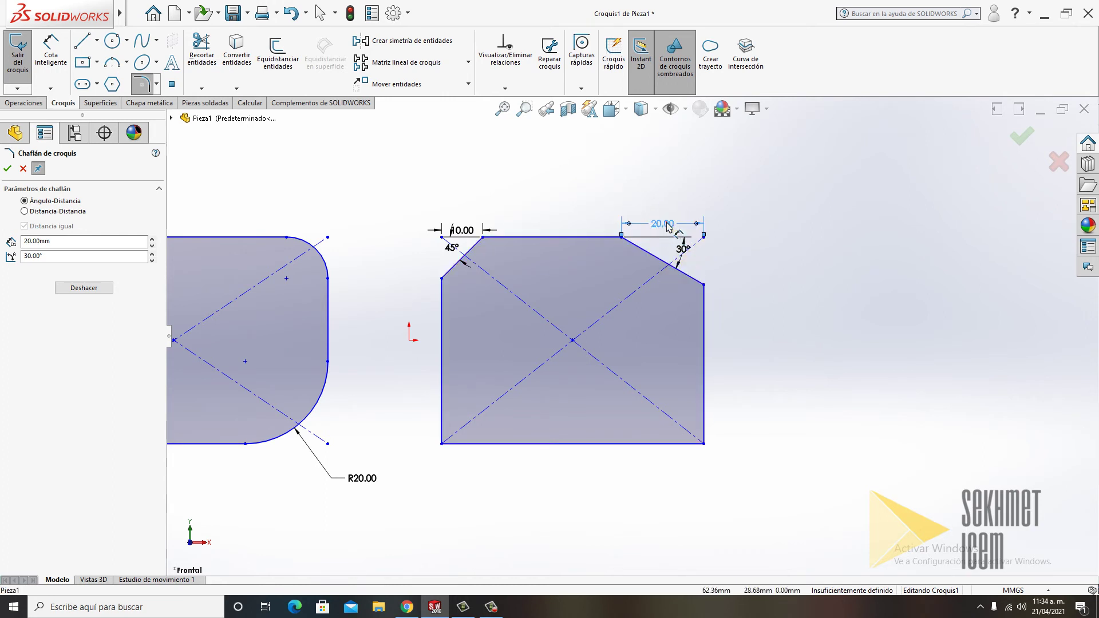
drag(668, 223, 667, 170)
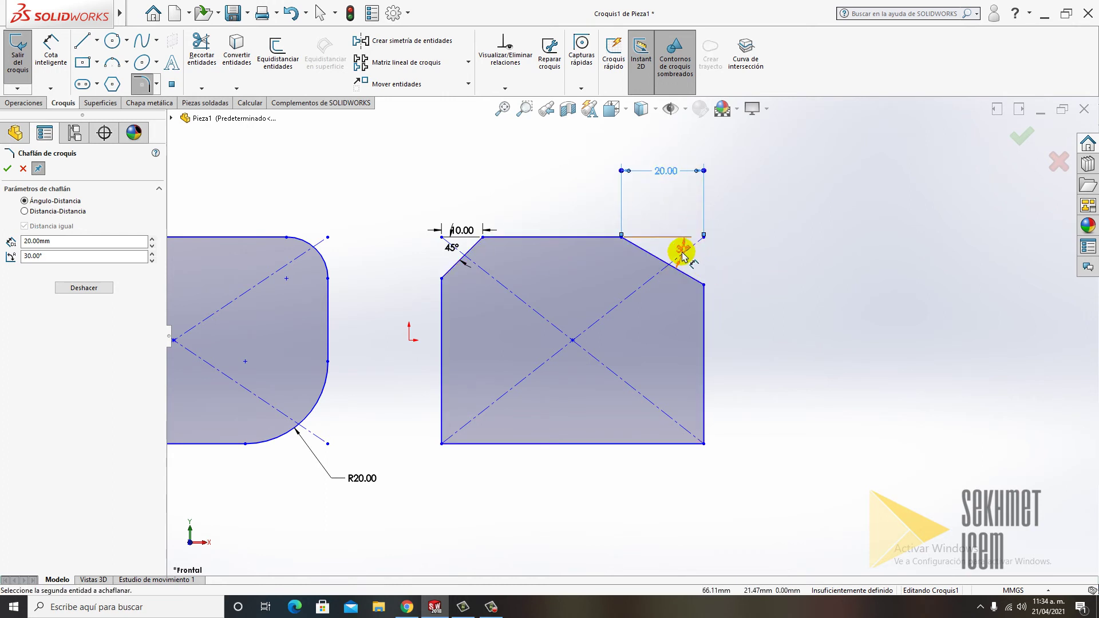
drag(683, 247, 743, 275)
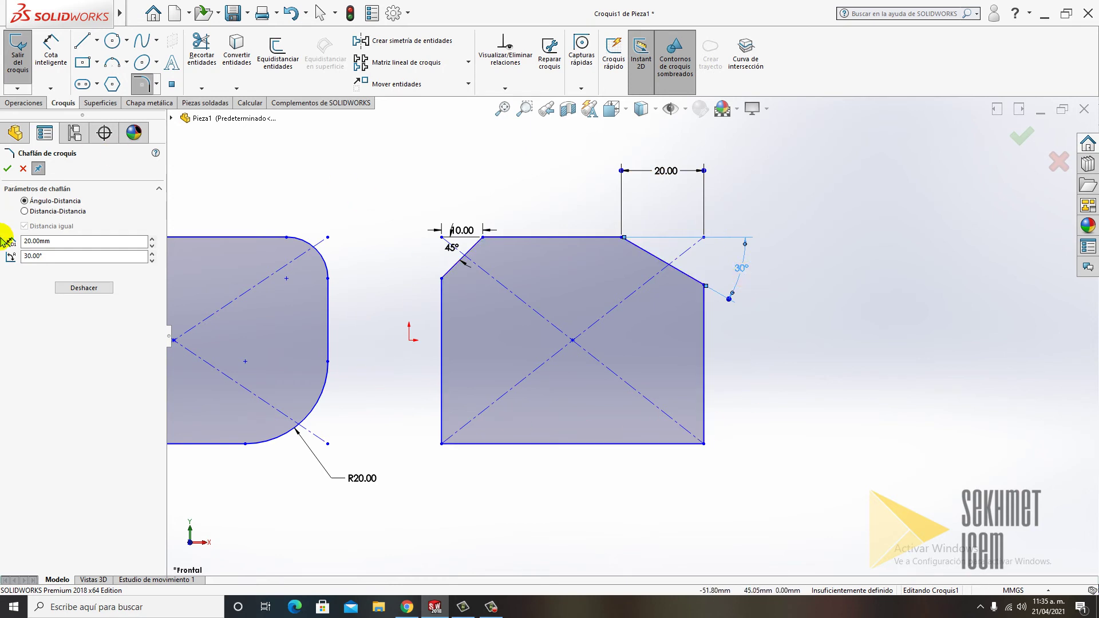
Step: Undo both chamfers on the right rectangle from within the sketch chamfer command
click(81, 289)
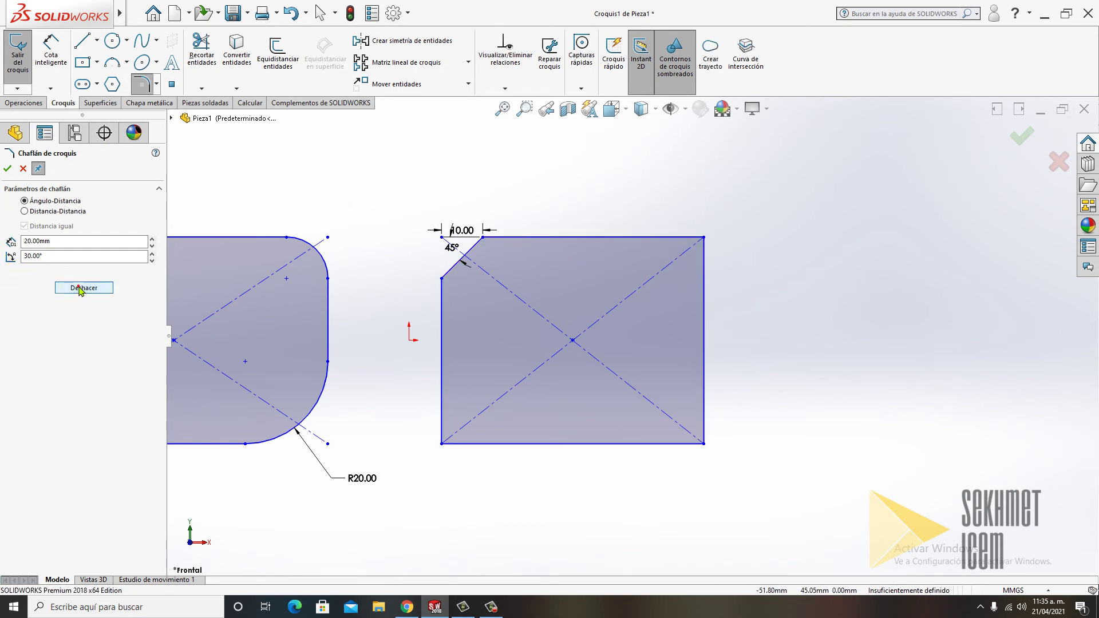
click(81, 289)
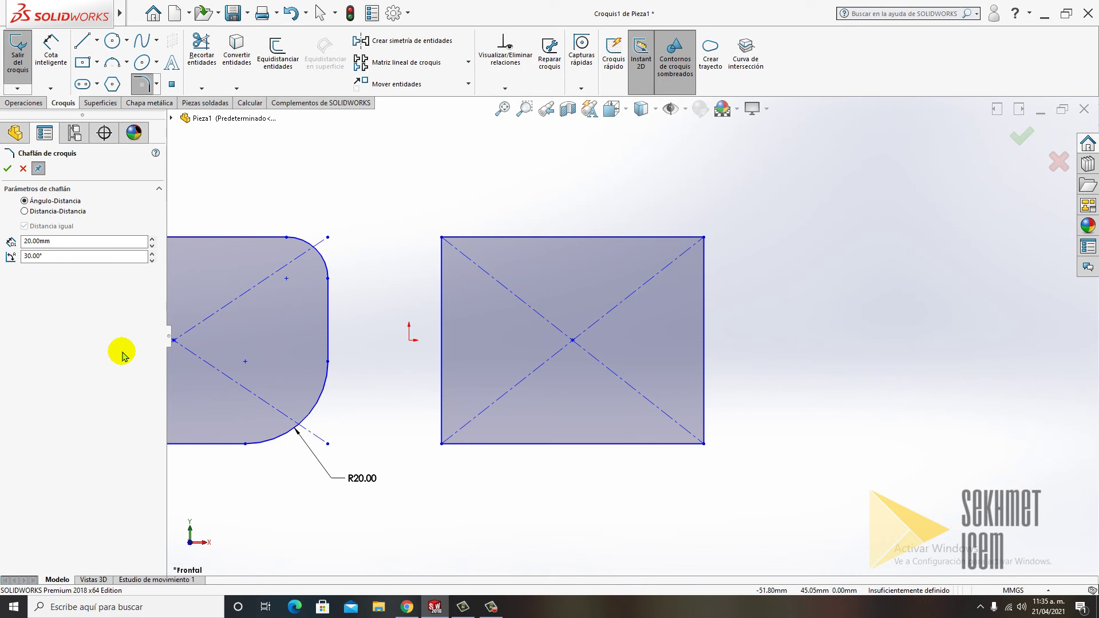
Step: Add an angle-distance sketch chamfer of 20 mm at 45° to the upper-left corner of the right rectangle
double_click(67, 246)
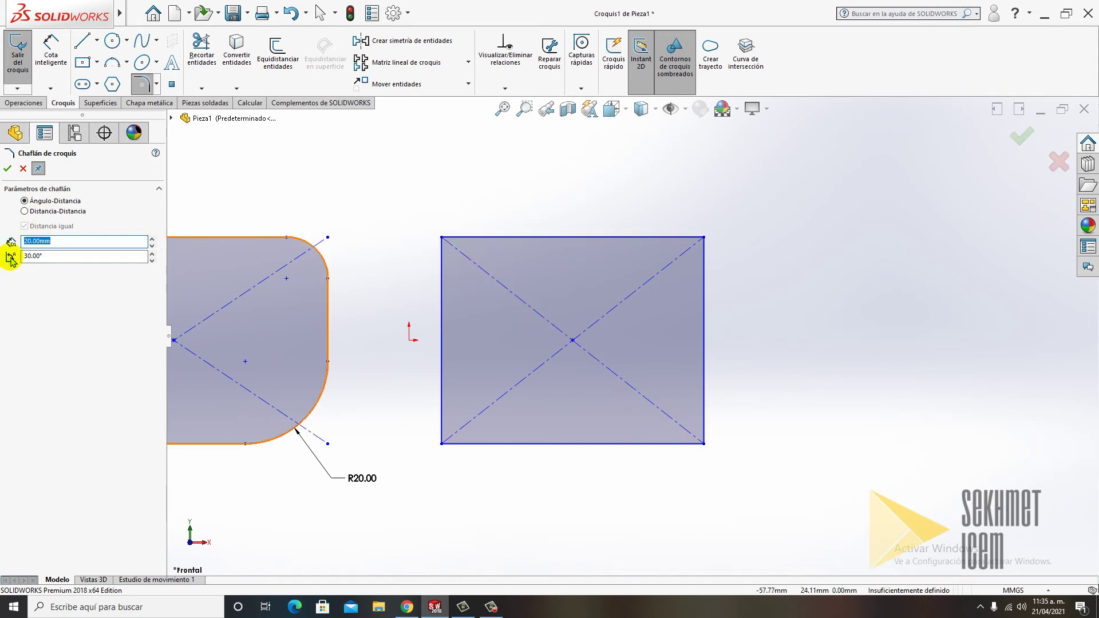
double_click(53, 257)
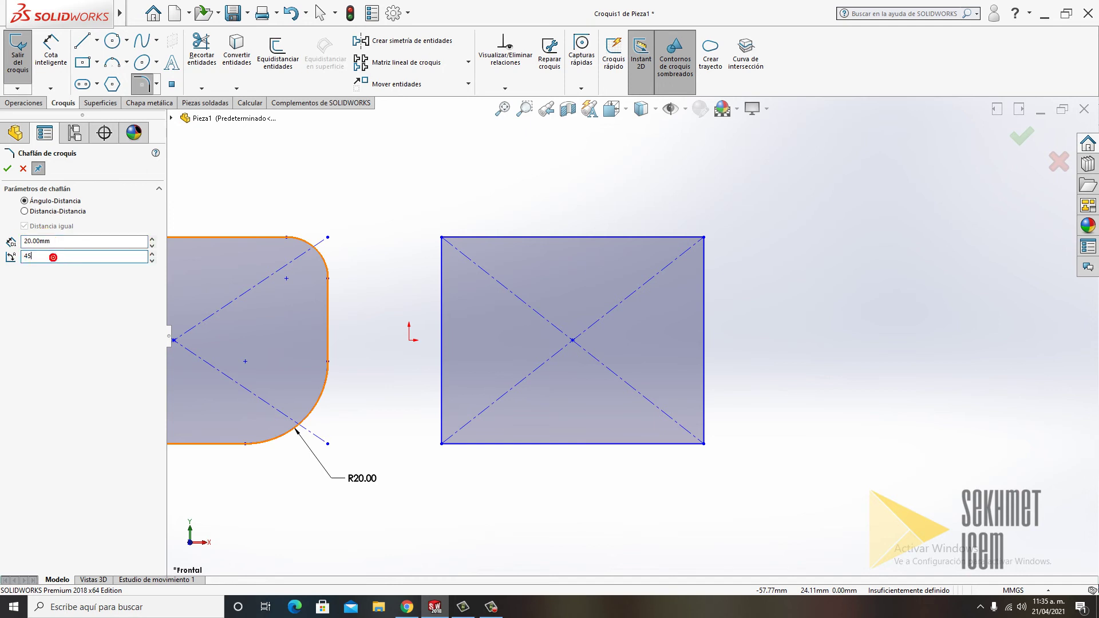
click(477, 237)
click(442, 281)
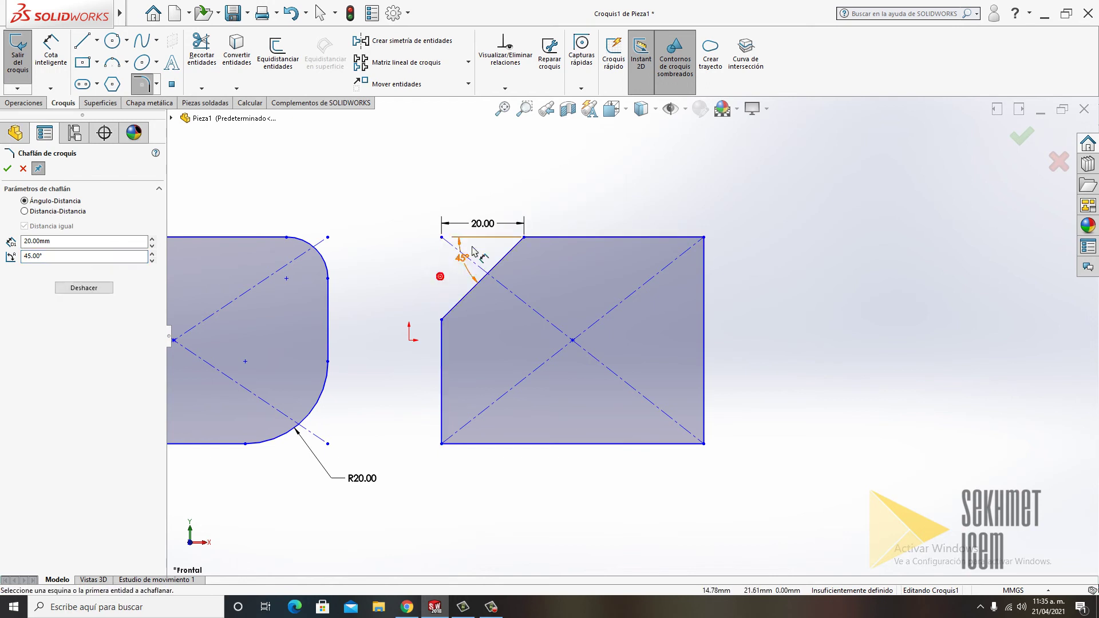
Step: Move the upper-left chamfer's distance dimension above the rectangle and its angle dimension outside the shape's left edge
click(446, 240)
drag(481, 222, 477, 175)
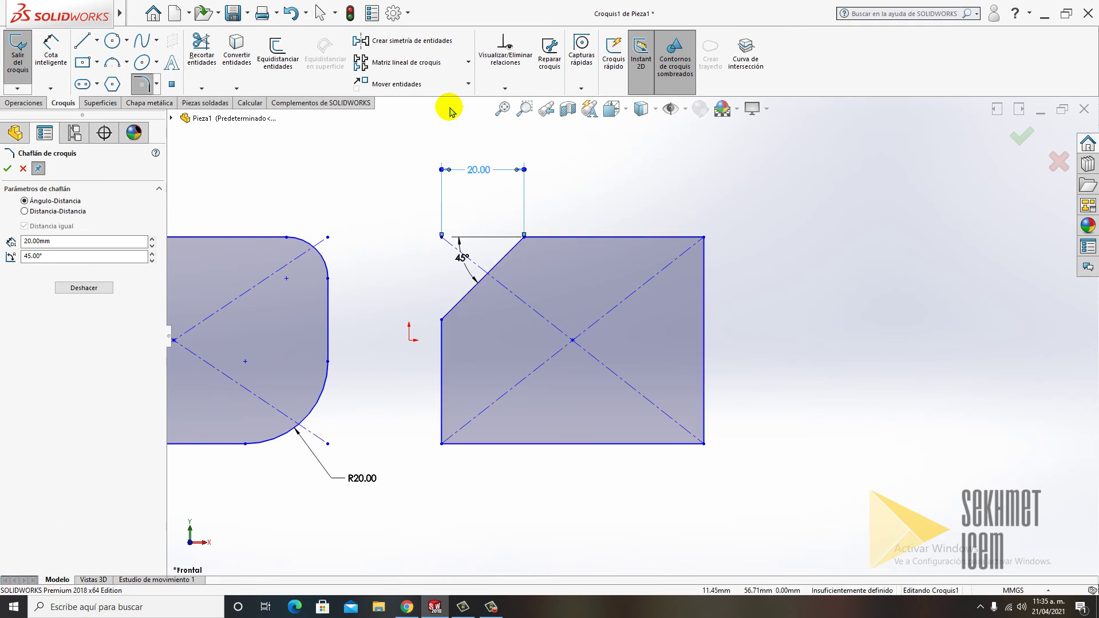
mouse_move(481, 169)
mouse_down()
mouse_move(490, 212)
mouse_move(483, 186)
mouse_up()
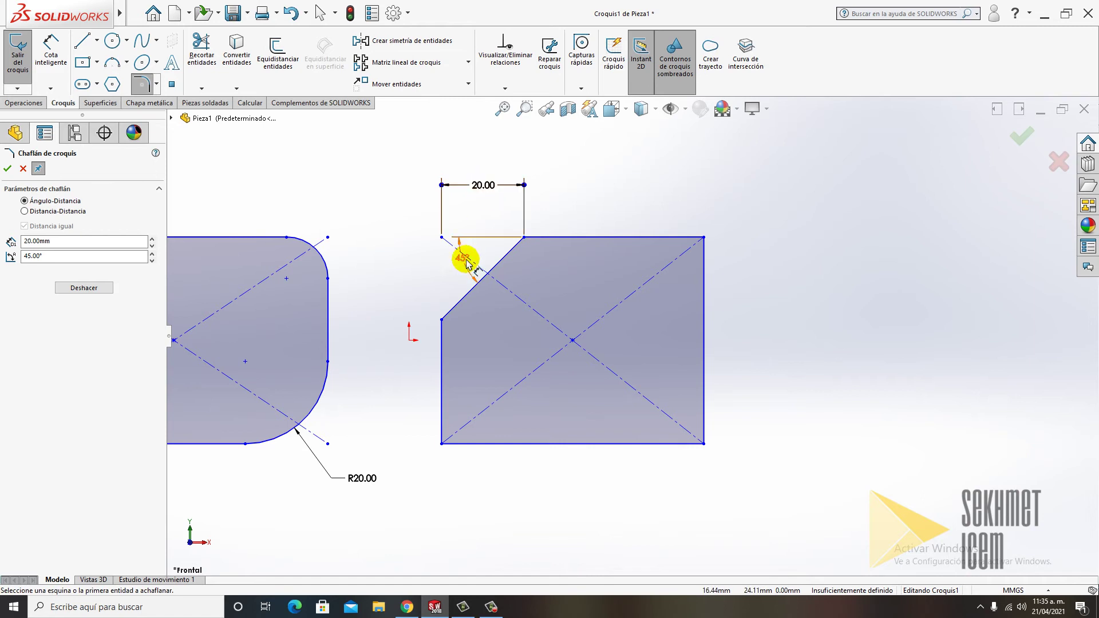
drag(461, 256, 421, 275)
Step: Set the upper-left chamfer's distance to 15 mm and its angle to 30°
double_click(486, 183)
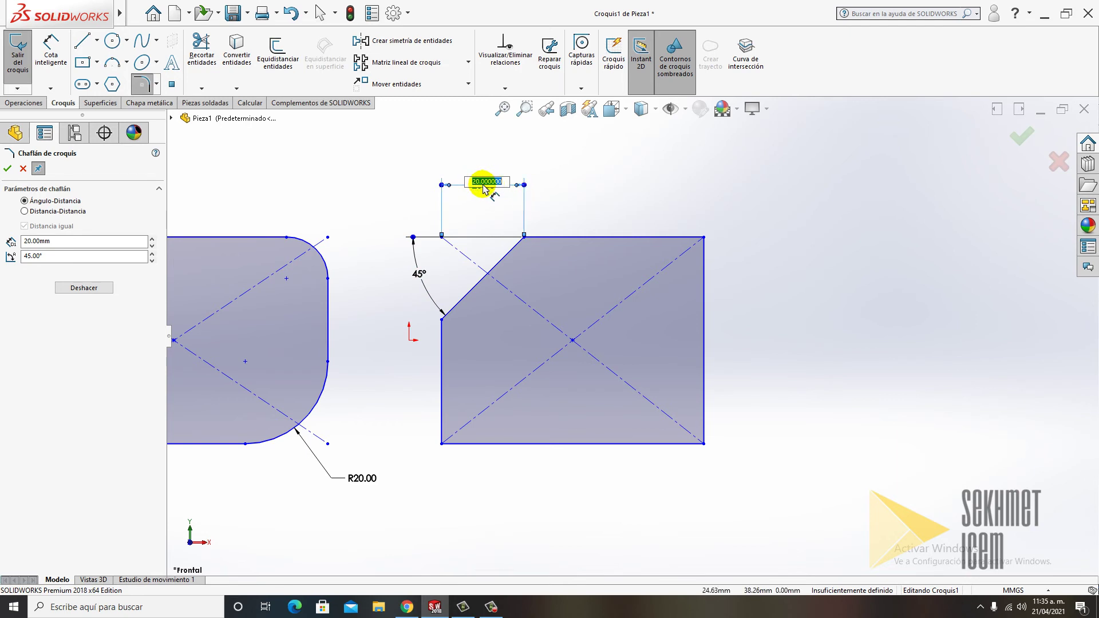
text(15)
key(Return)
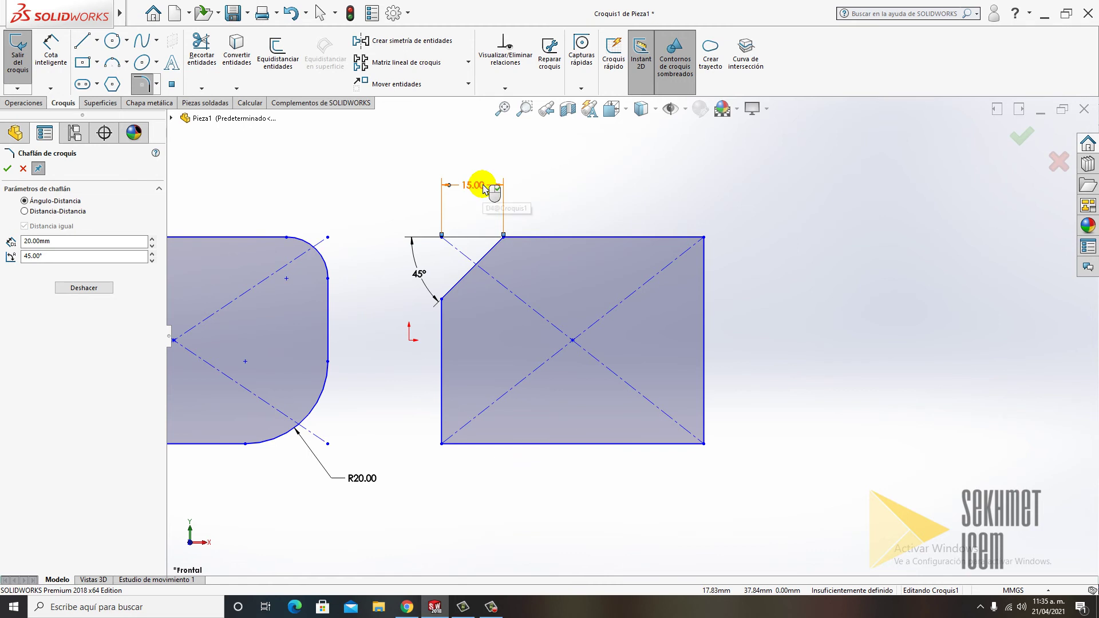
double_click(418, 274)
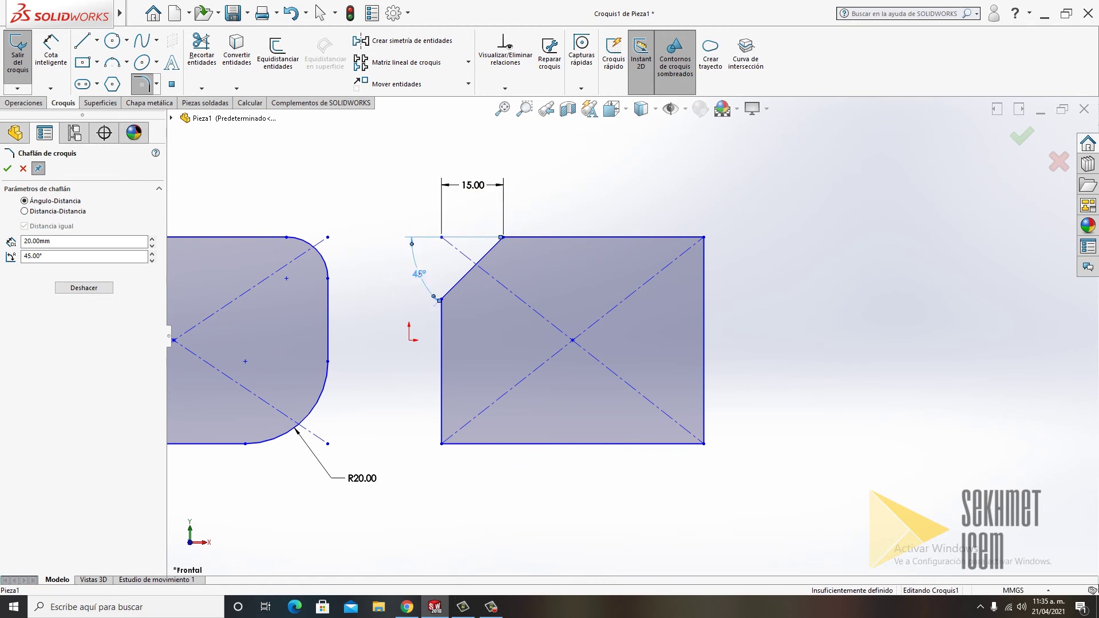
text(30)
click(387, 297)
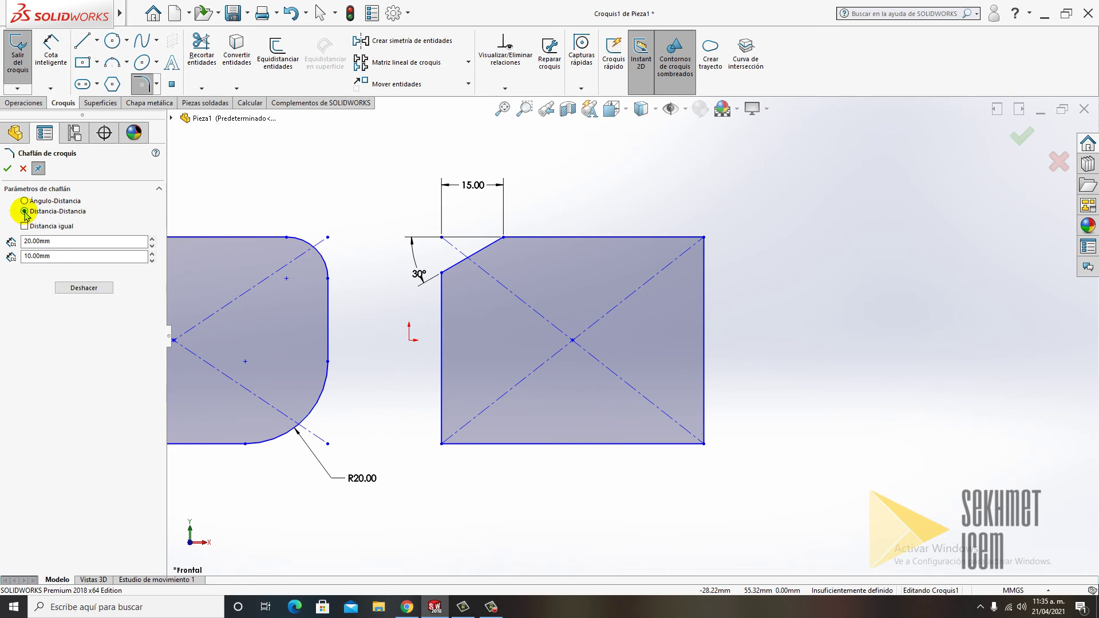
Step: Chamfer the right rectangle's upper-right corner with an equal distance-distance chamfer of 10 mm
click(38, 241)
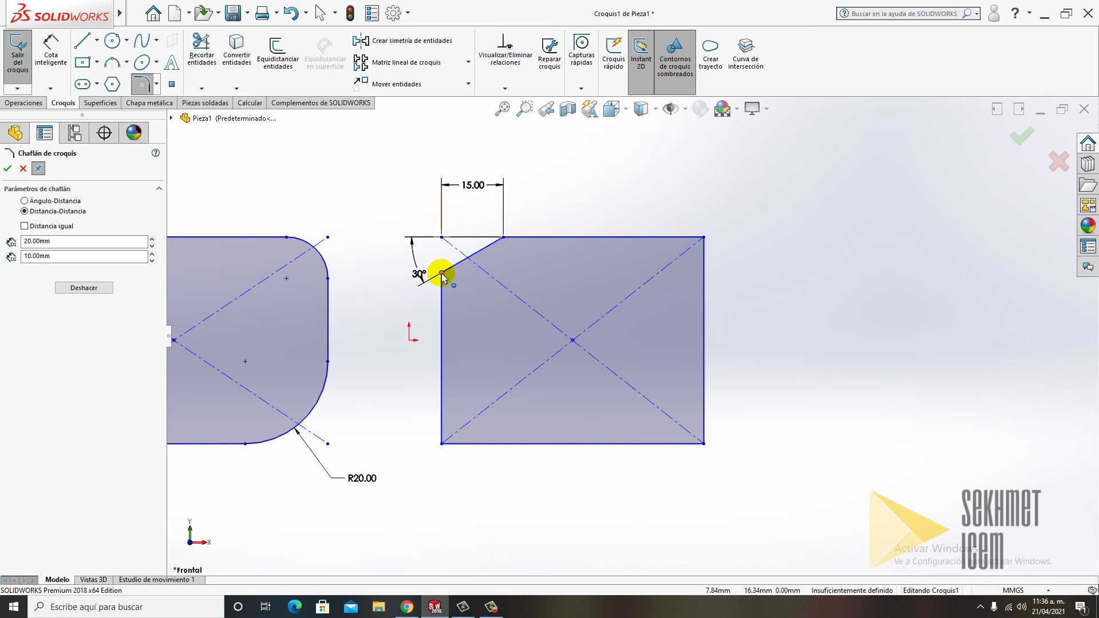
click(25, 227)
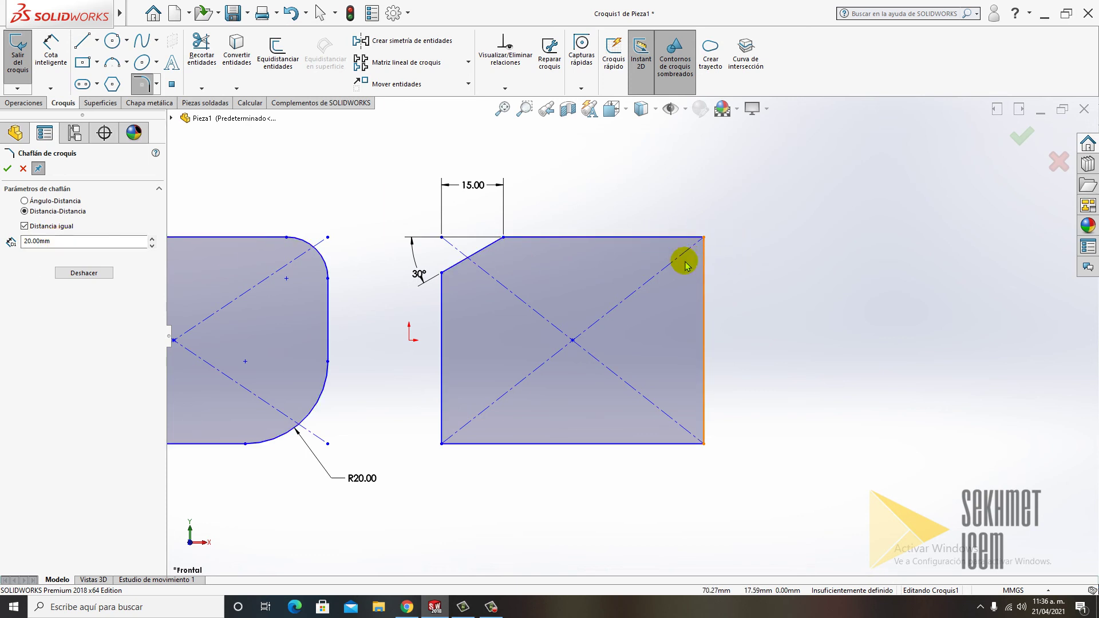
double_click(64, 247)
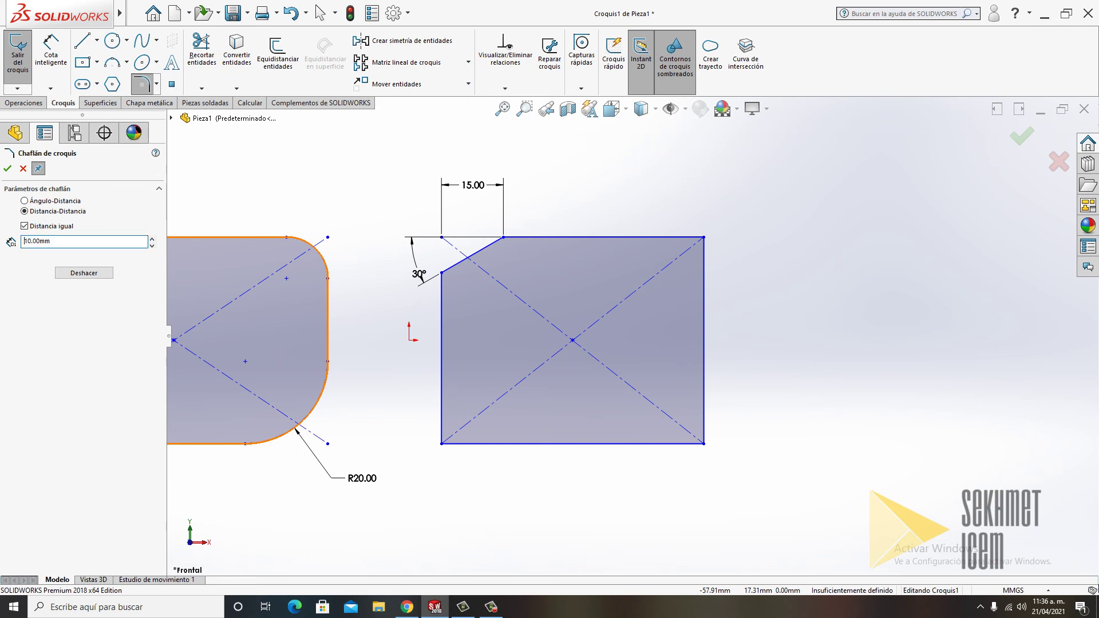
click(641, 237)
click(707, 279)
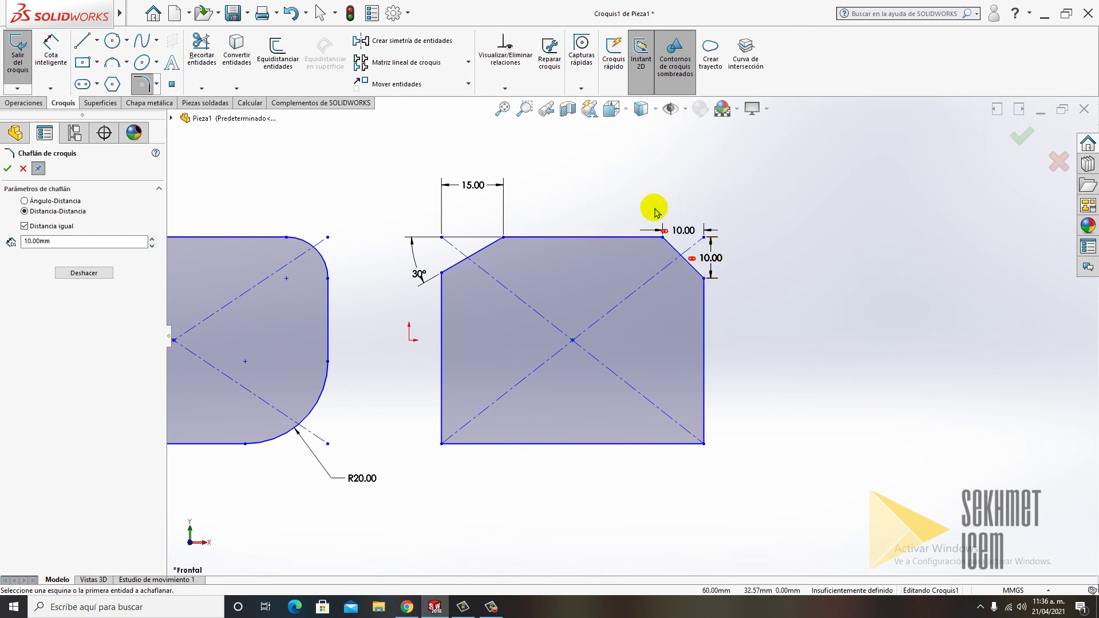
Step: Move the upper-right chamfer's two distance dimensions clear of the shape, one above it and one to its right
scroll(723, 282, down, 2)
drag(649, 221, 652, 174)
drag(679, 260, 728, 263)
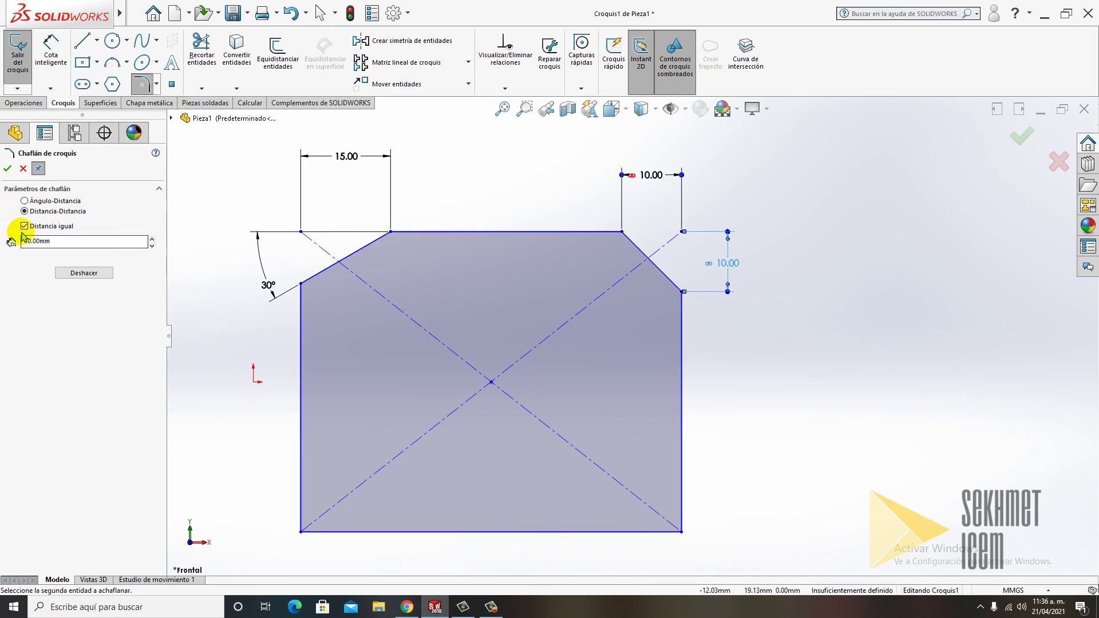
mouse_move(656, 182)
mouse_down()
mouse_move(681, 154)
mouse_move(633, 215)
mouse_move(645, 172)
mouse_up()
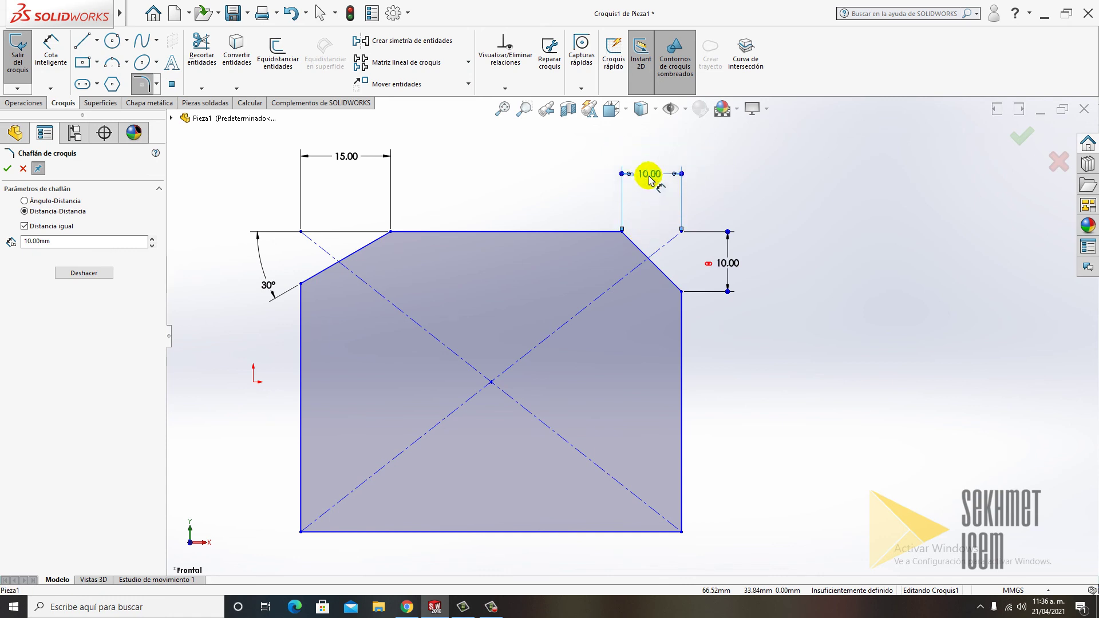
Step: Set the upper-right chamfer's equal distance to 20 mm by editing its horizontal dimension
click(728, 264)
click(650, 171)
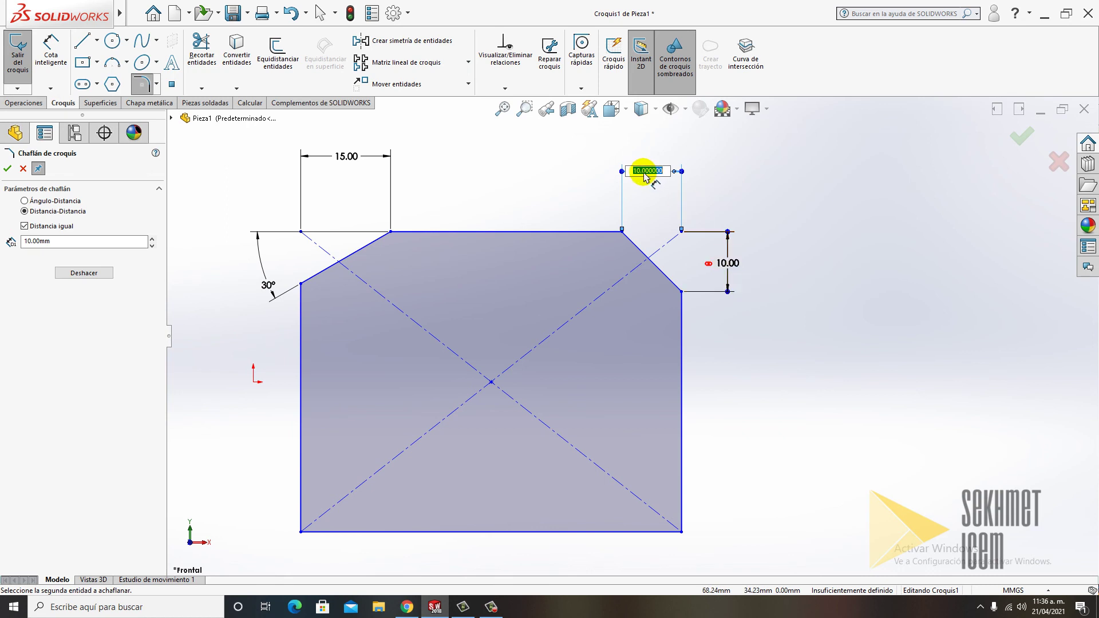
key(Return)
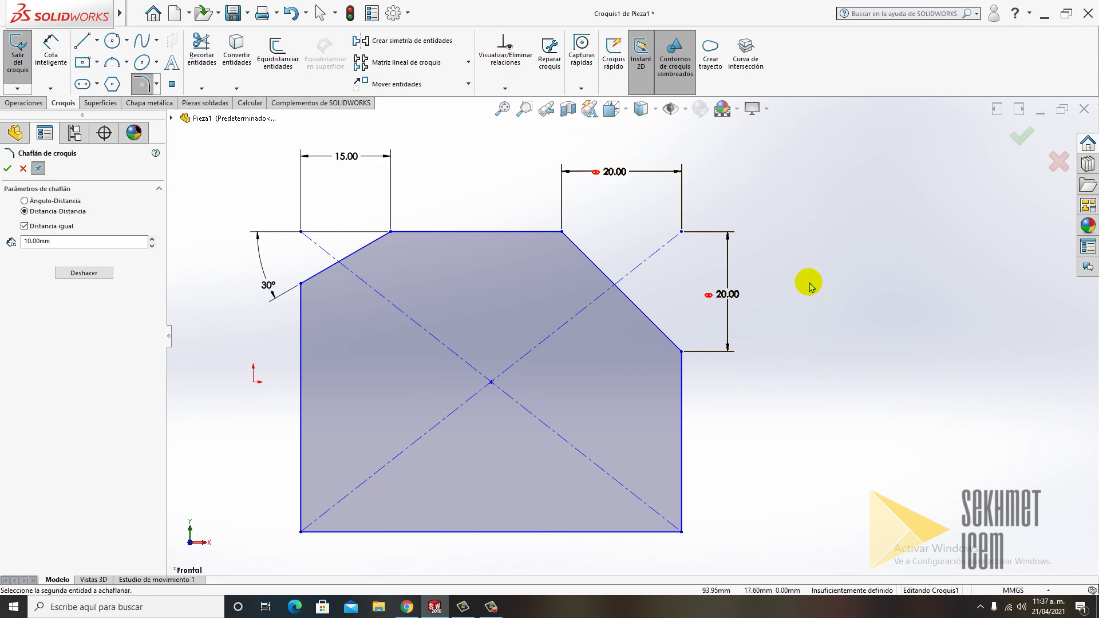
Step: Undo the equal-distance chamfer at the upper-right corner and chamfer it with unequal distances of 20 mm along the top and 15 mm down the side
click(24, 227)
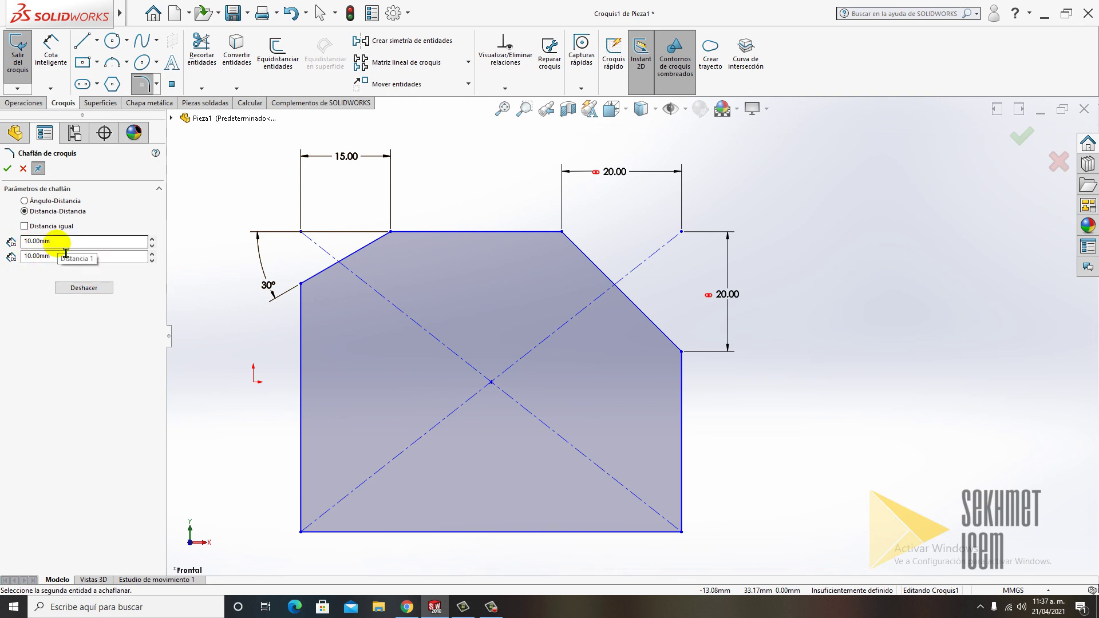
click(56, 243)
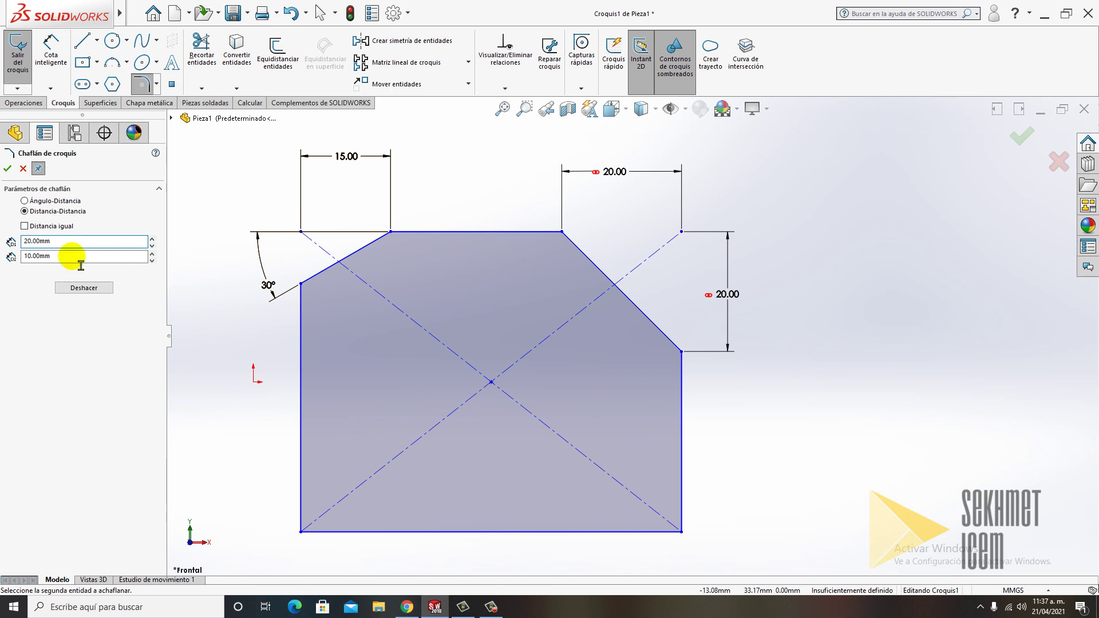
click(63, 257)
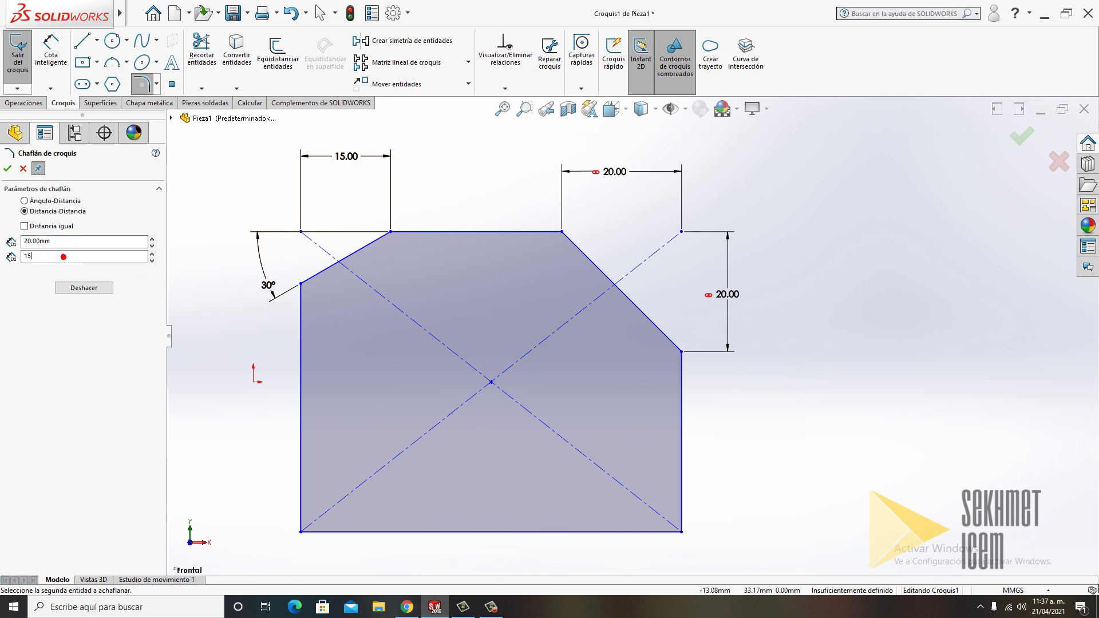
click(75, 287)
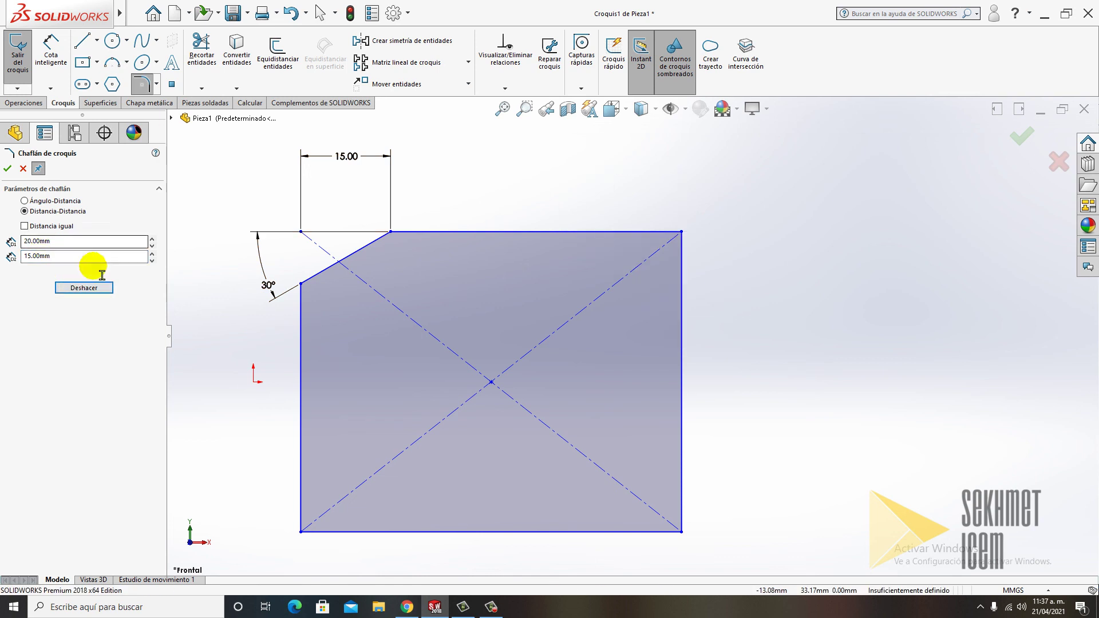
click(632, 230)
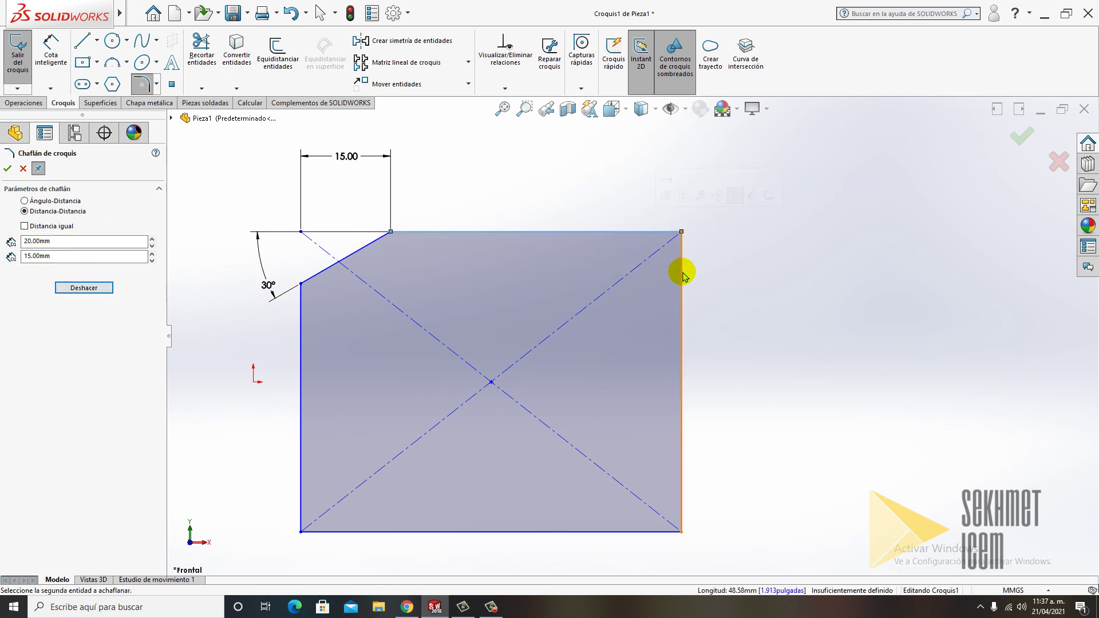
click(682, 273)
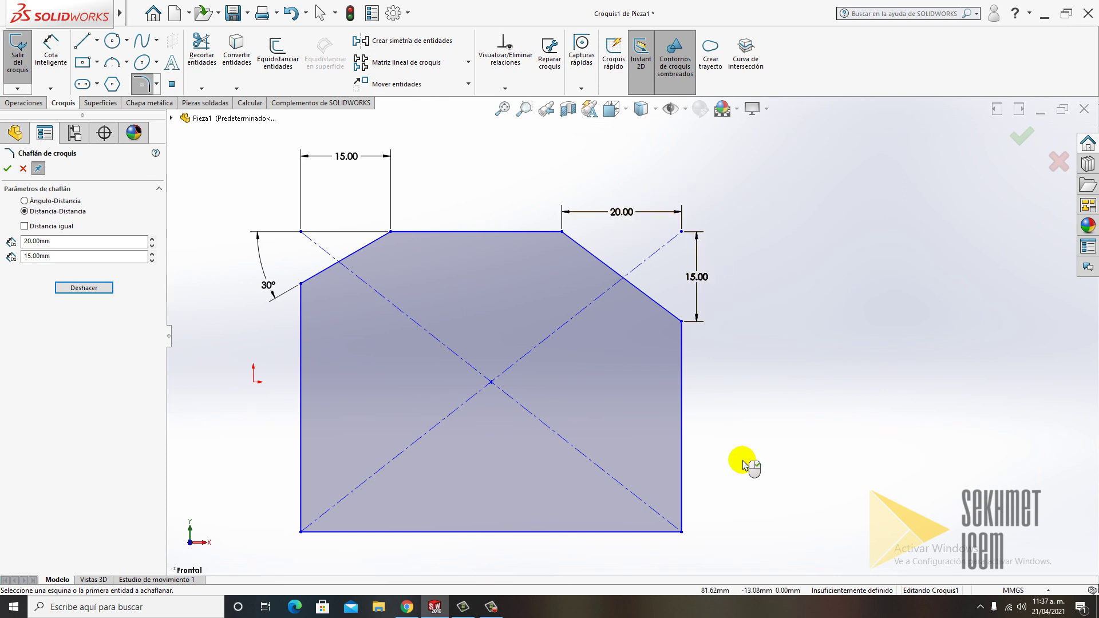
scroll(743, 465, up, 5)
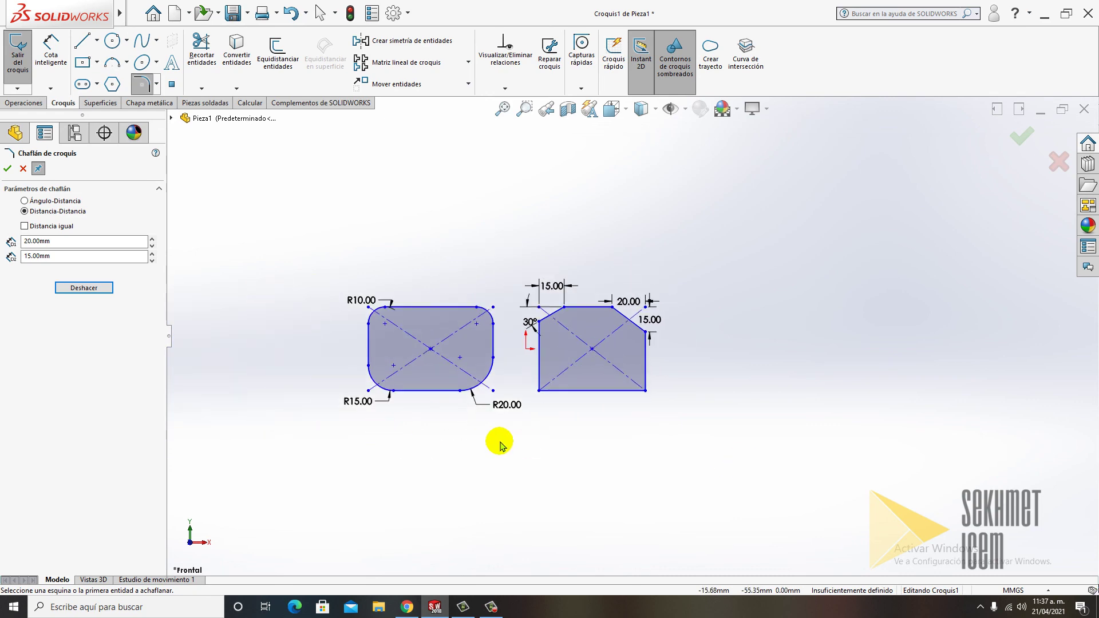